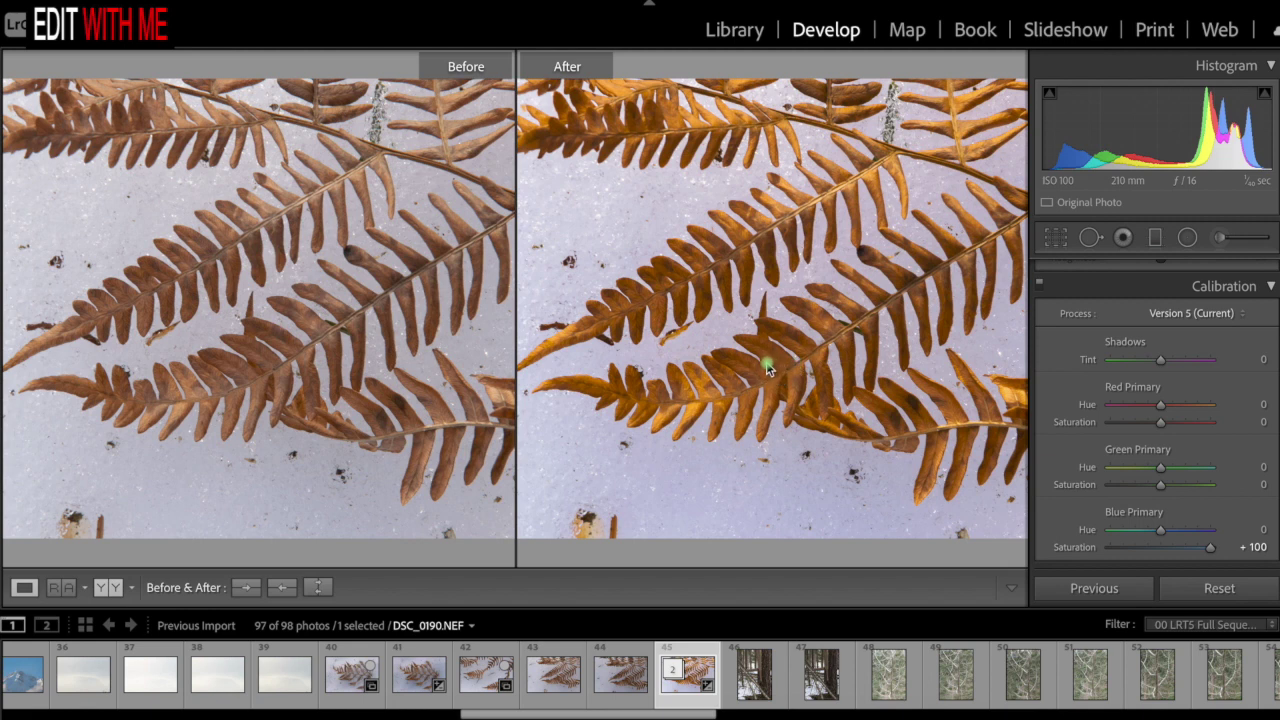
# Show the edited fern photo on its own instead of the before/after comparison and reset all its develop adjustments.
pyautogui.click(24, 588)
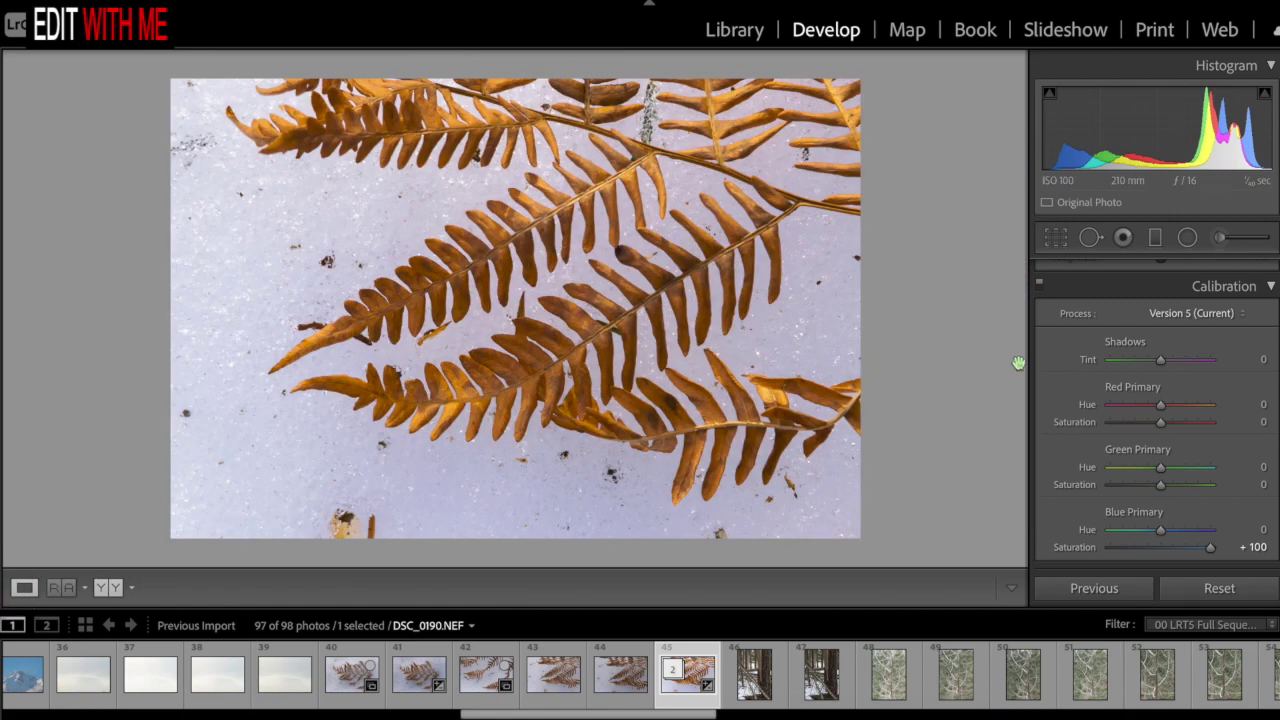
pyautogui.click(1229, 592)
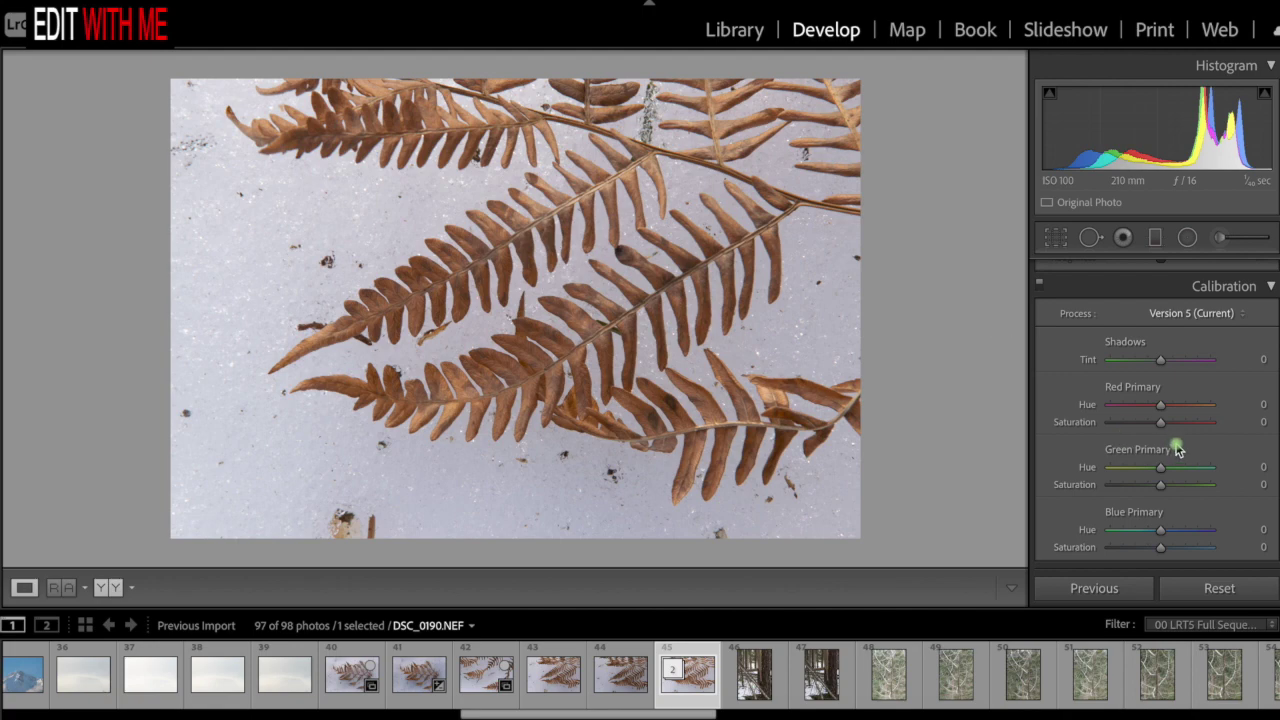
# Set the fern photo's exposure to -0.15 and its whites to +25 in the basic tone adjustments.
pyautogui.scroll(10, 1160, 446)
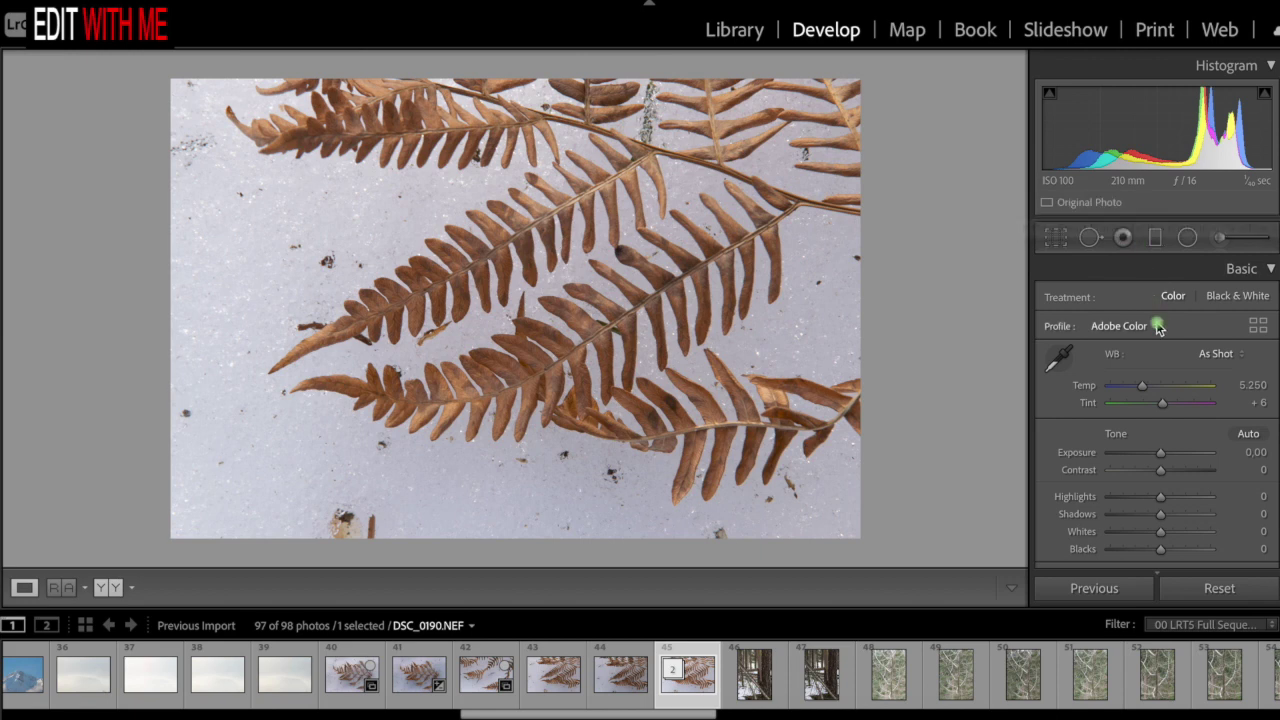
pyautogui.scroll(-2, 1165, 475)
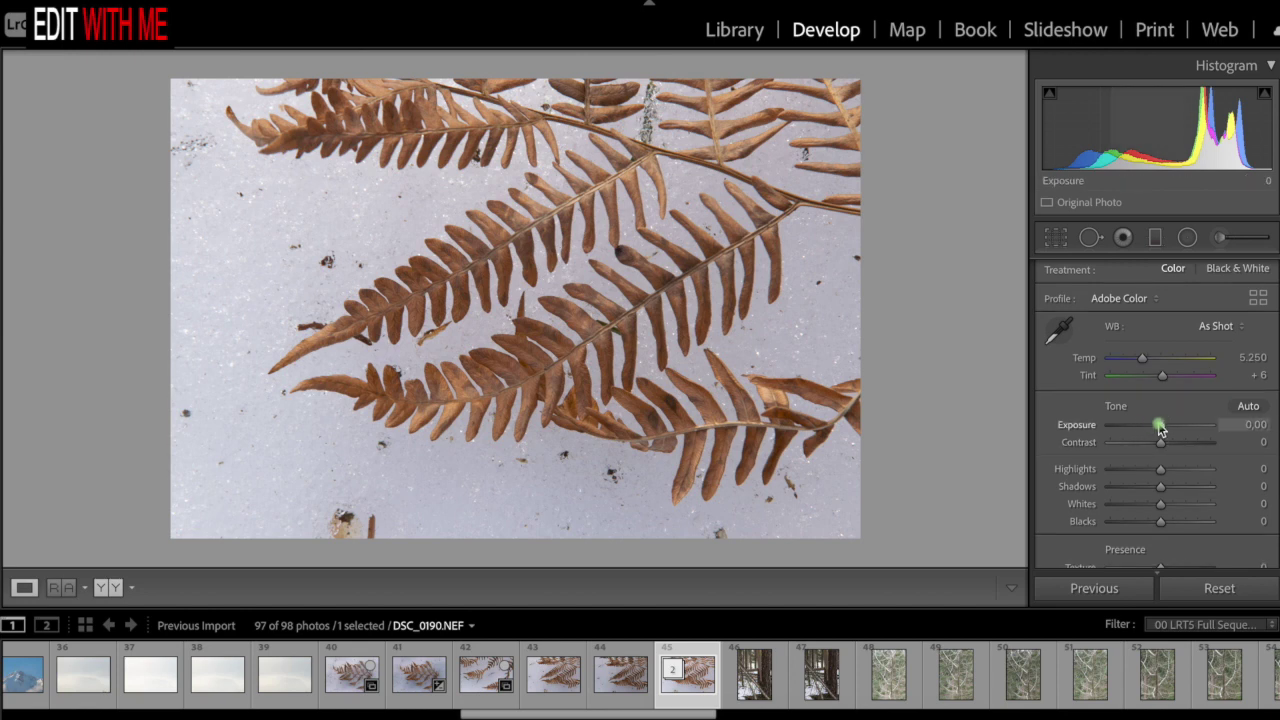
pyautogui.moveTo(1161, 432); pyautogui.dragTo(1159, 428)
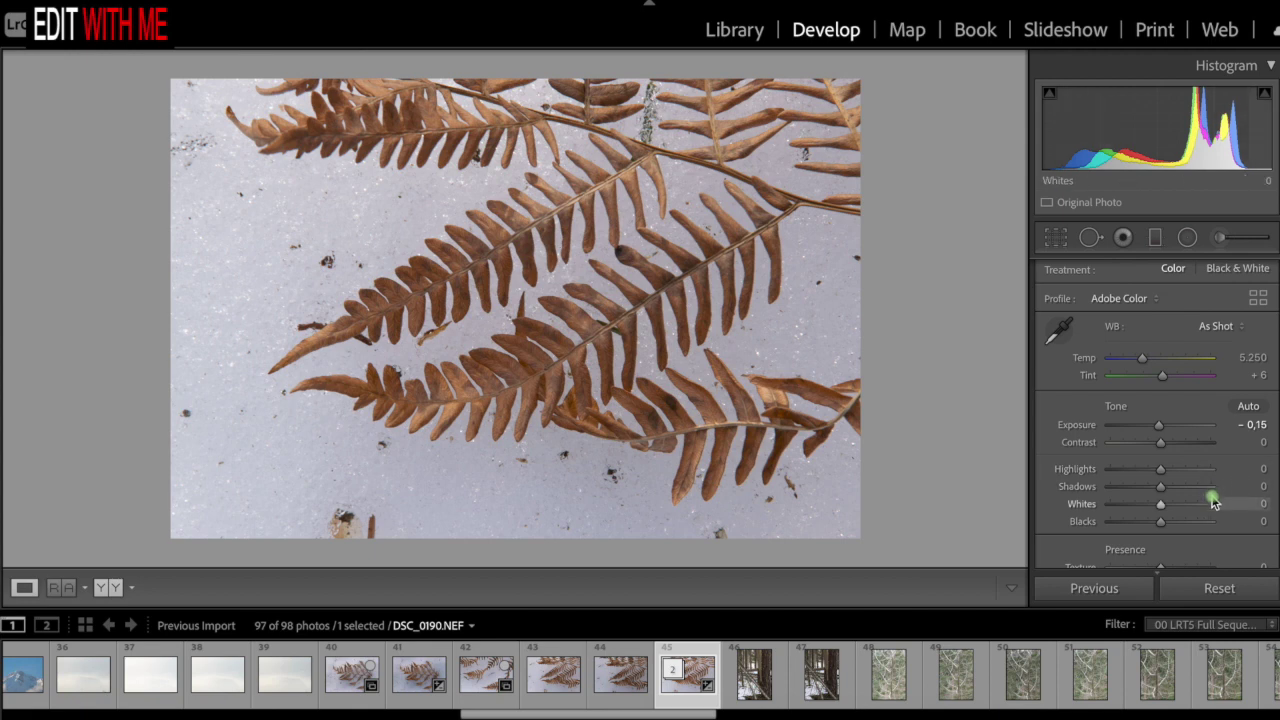
pyautogui.moveTo(1165, 508); pyautogui.dragTo(1186, 511)
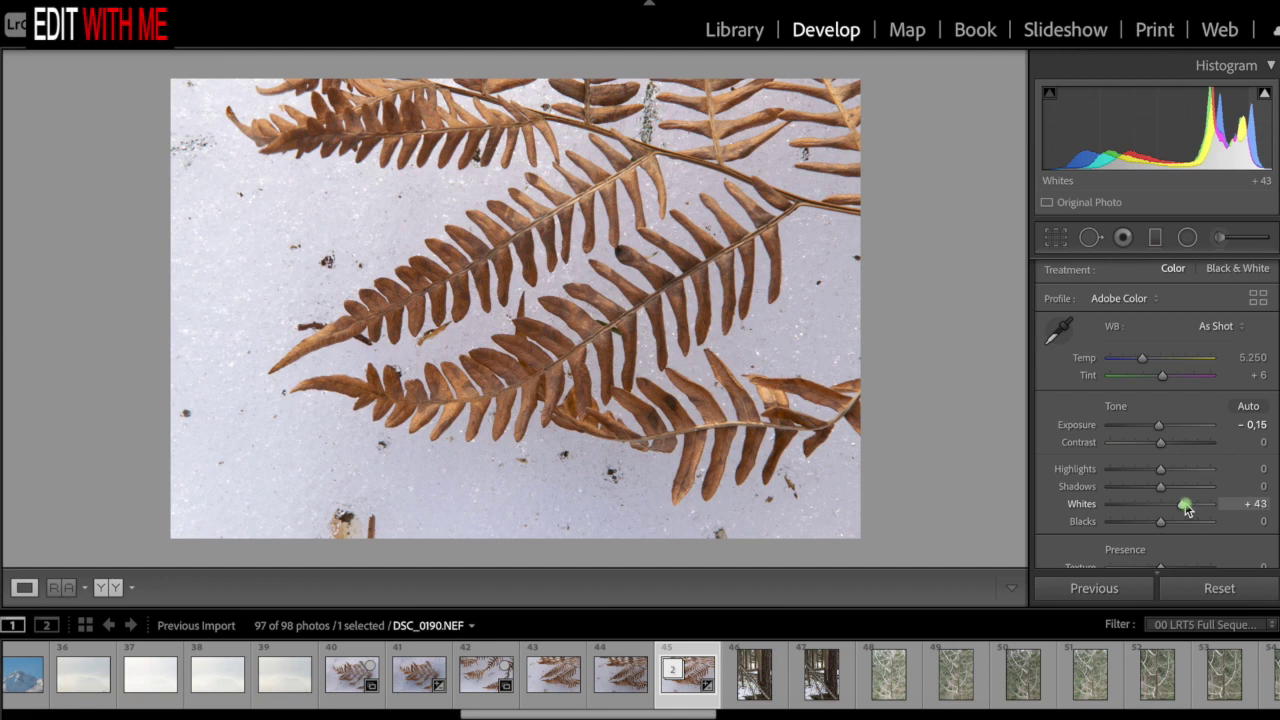
pyautogui.moveTo(1186, 508); pyautogui.dragTo(1155, 522)
pyautogui.moveTo(1178, 505); pyautogui.dragTo(1176, 510)
# Raise the blacks to +30 in the basic tone adjustments.
pyautogui.scroll(-2, 1176, 505)
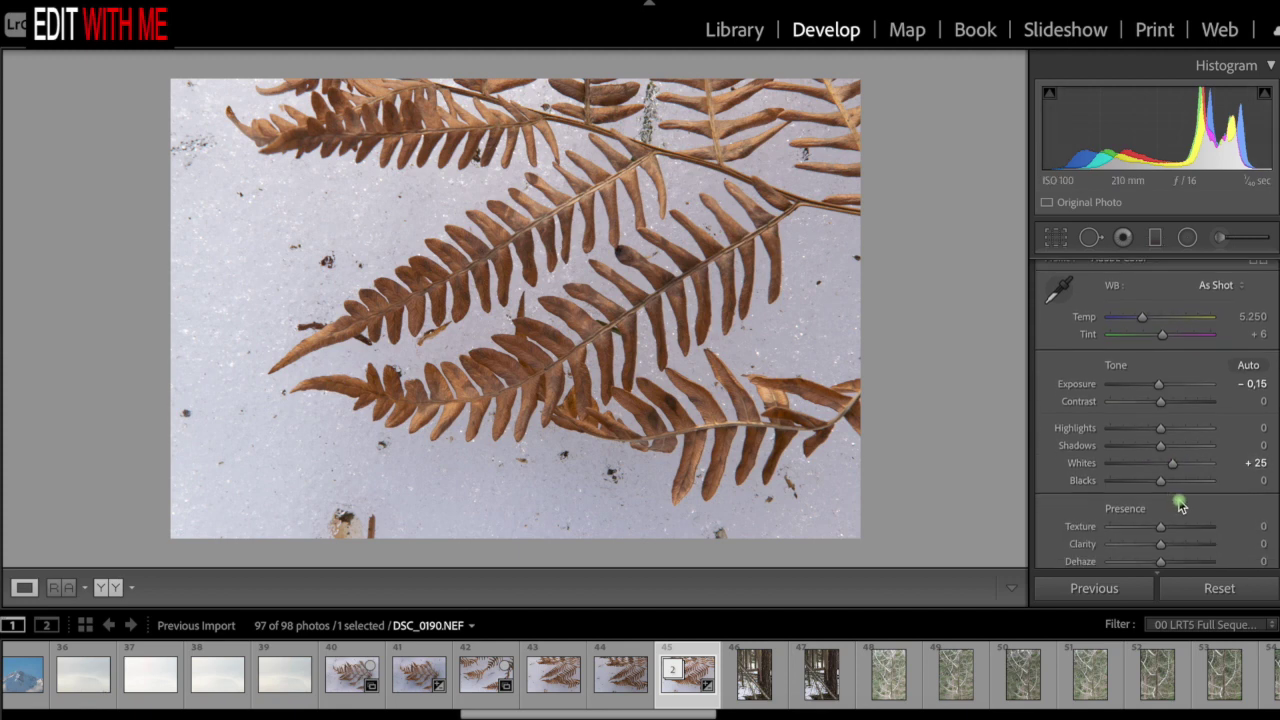
pyautogui.click(1160, 484)
pyautogui.moveTo(1168, 488); pyautogui.dragTo(1177, 489)
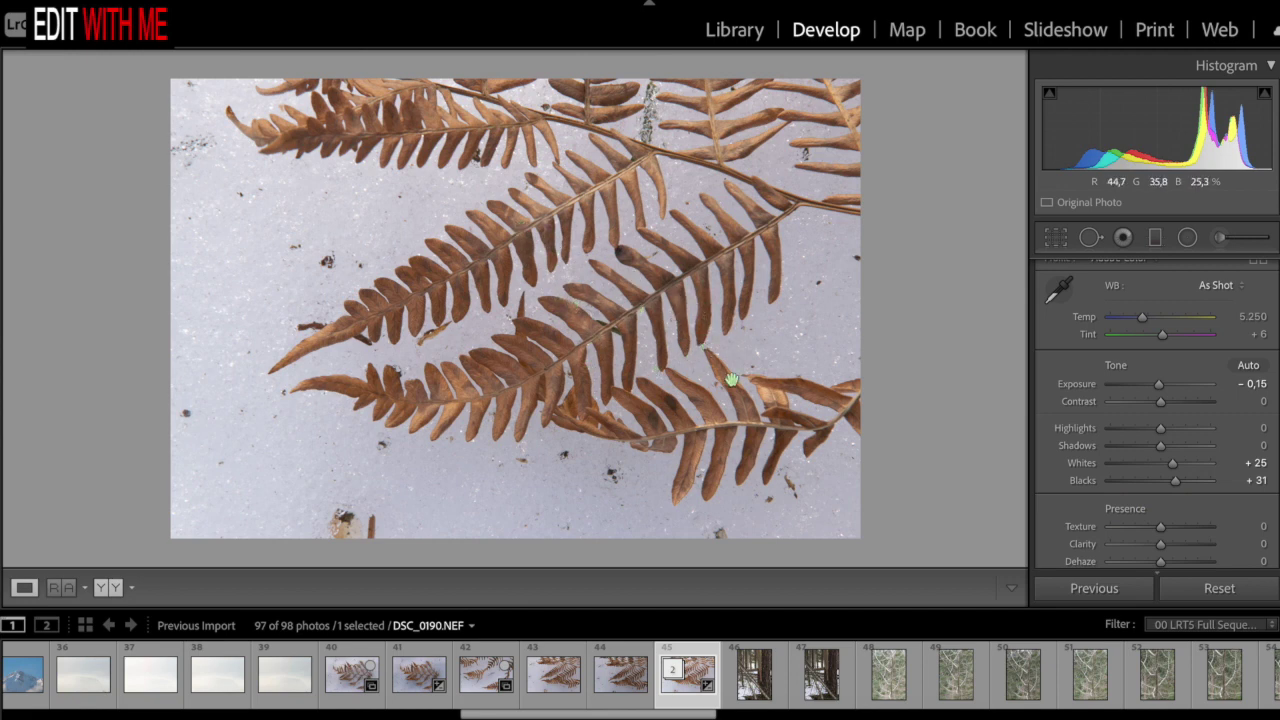
pyautogui.moveTo(1178, 485)
pyautogui.mouseDown()
pyautogui.moveTo(1111, 487)
pyautogui.moveTo(1166, 487)
pyautogui.mouseUp()
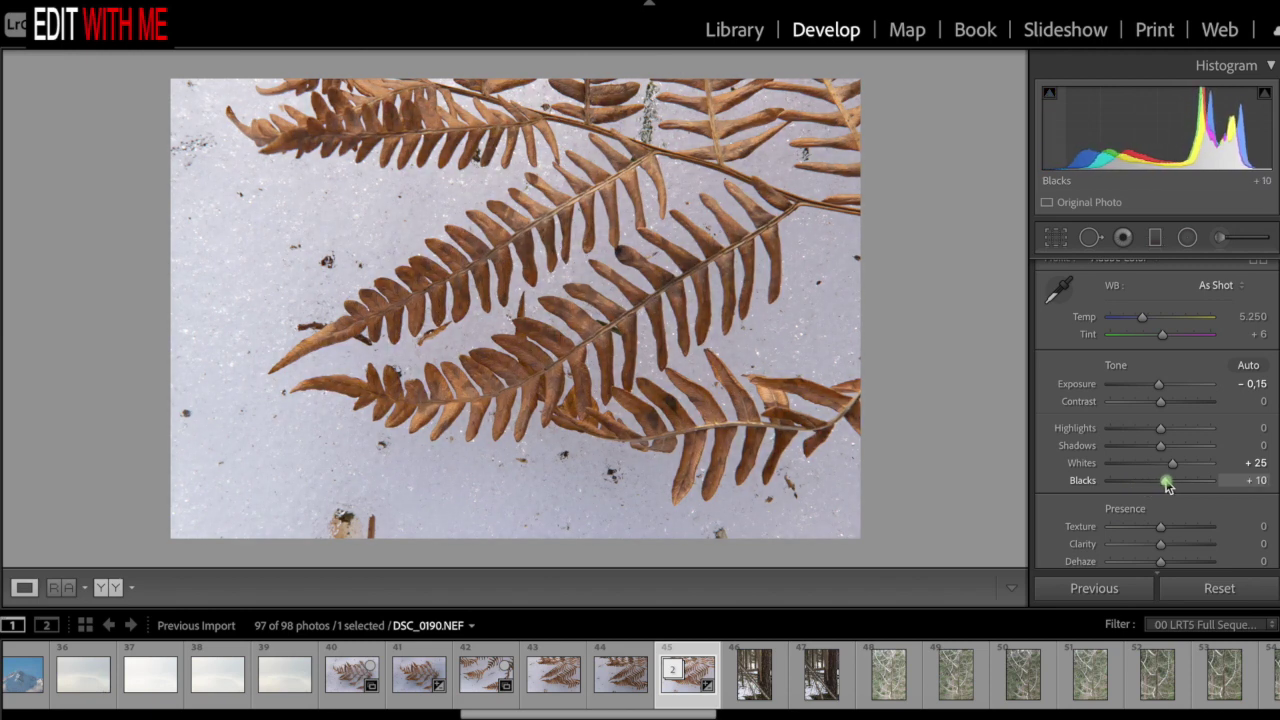
pyautogui.moveTo(1171, 487); pyautogui.dragTo(1174, 487)
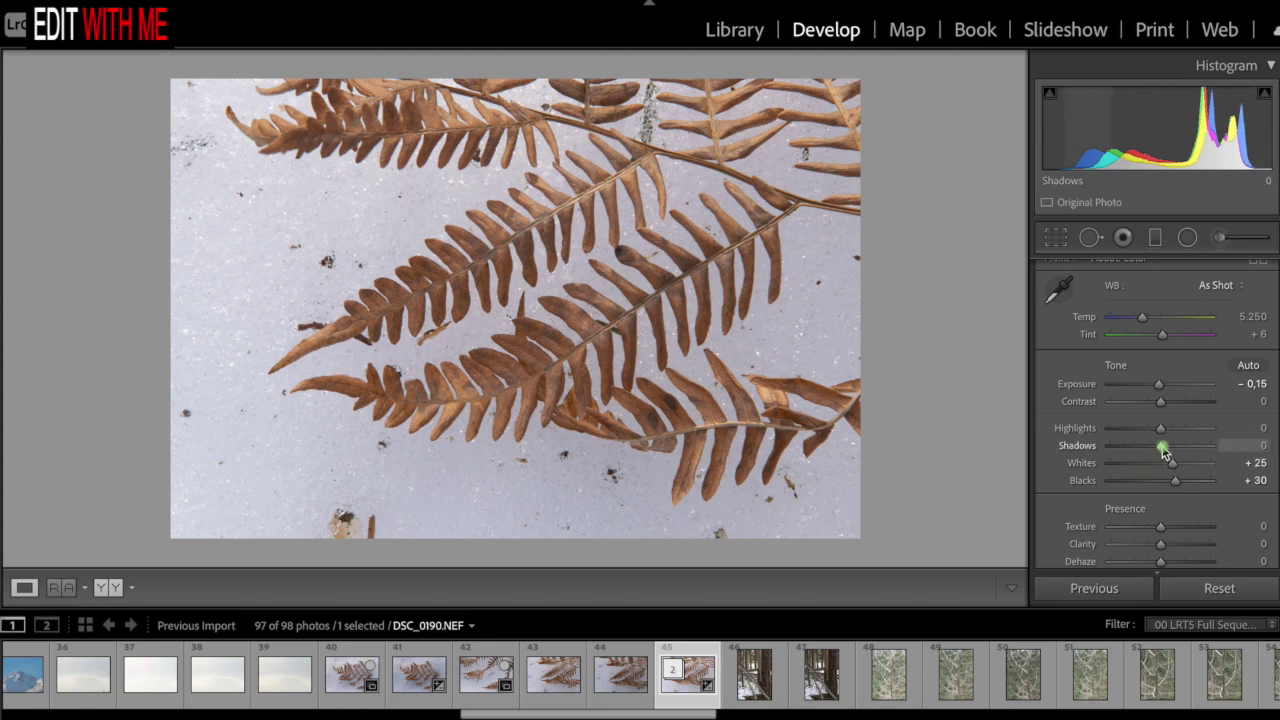
# Raise the shadows to +14 in the basic tone adjustments.
pyautogui.moveTo(1166, 450)
pyautogui.mouseDown()
pyautogui.moveTo(1208, 446)
pyautogui.moveTo(1147, 440)
pyautogui.moveTo(1180, 447)
pyautogui.moveTo(1167, 451)
pyautogui.mouseUp()
pyautogui.scroll(-2, 1177, 509)
pyautogui.scroll(-3, 1178, 509)
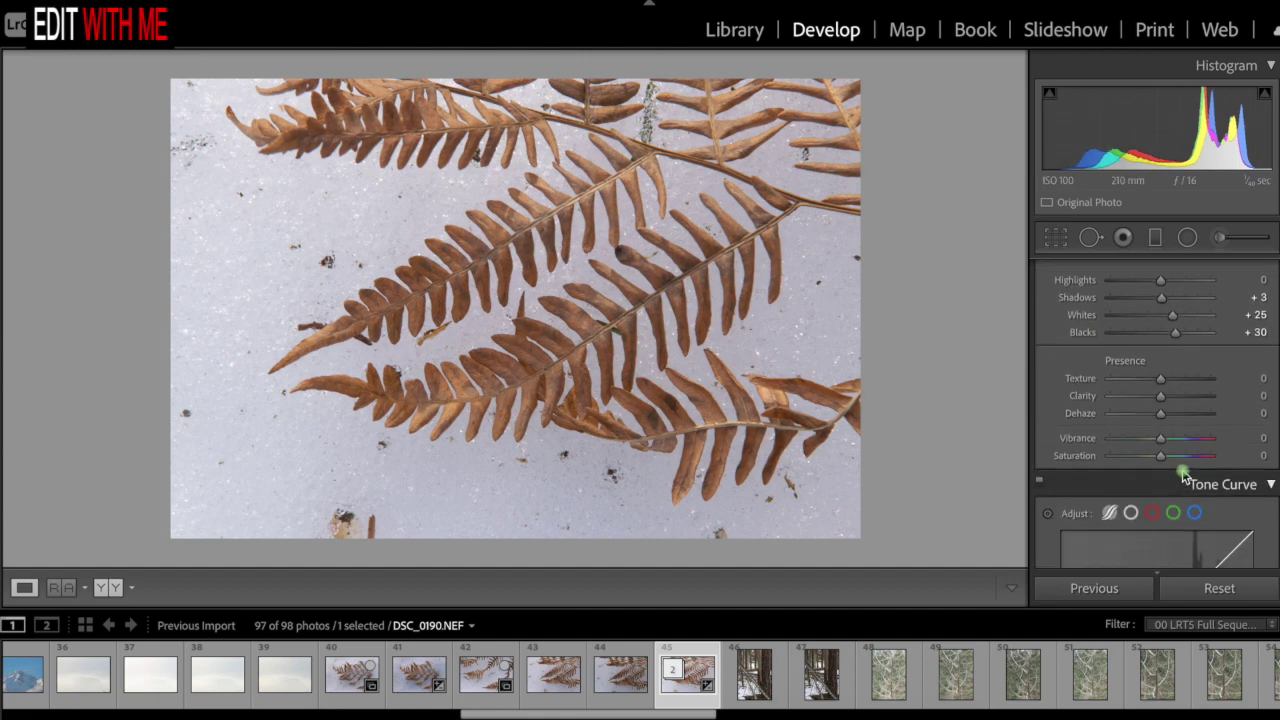
pyautogui.scroll(5, 1175, 470)
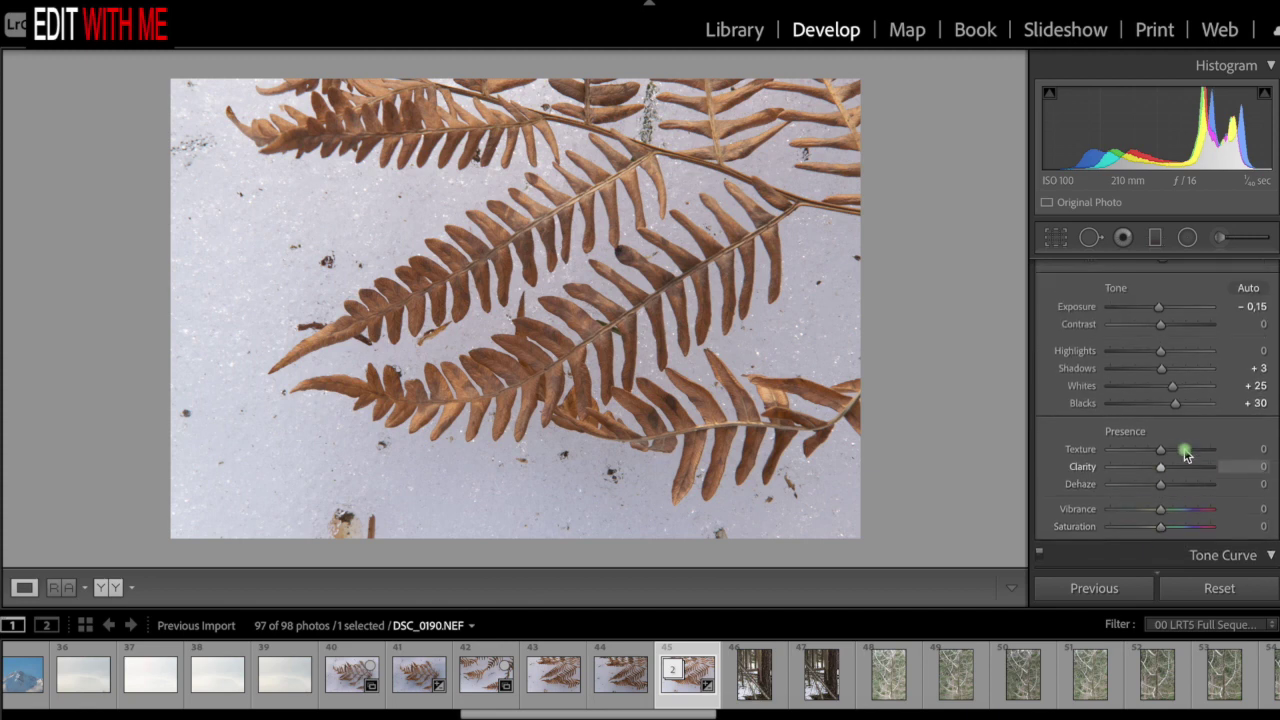
pyautogui.moveTo(1165, 462); pyautogui.dragTo(1172, 462)
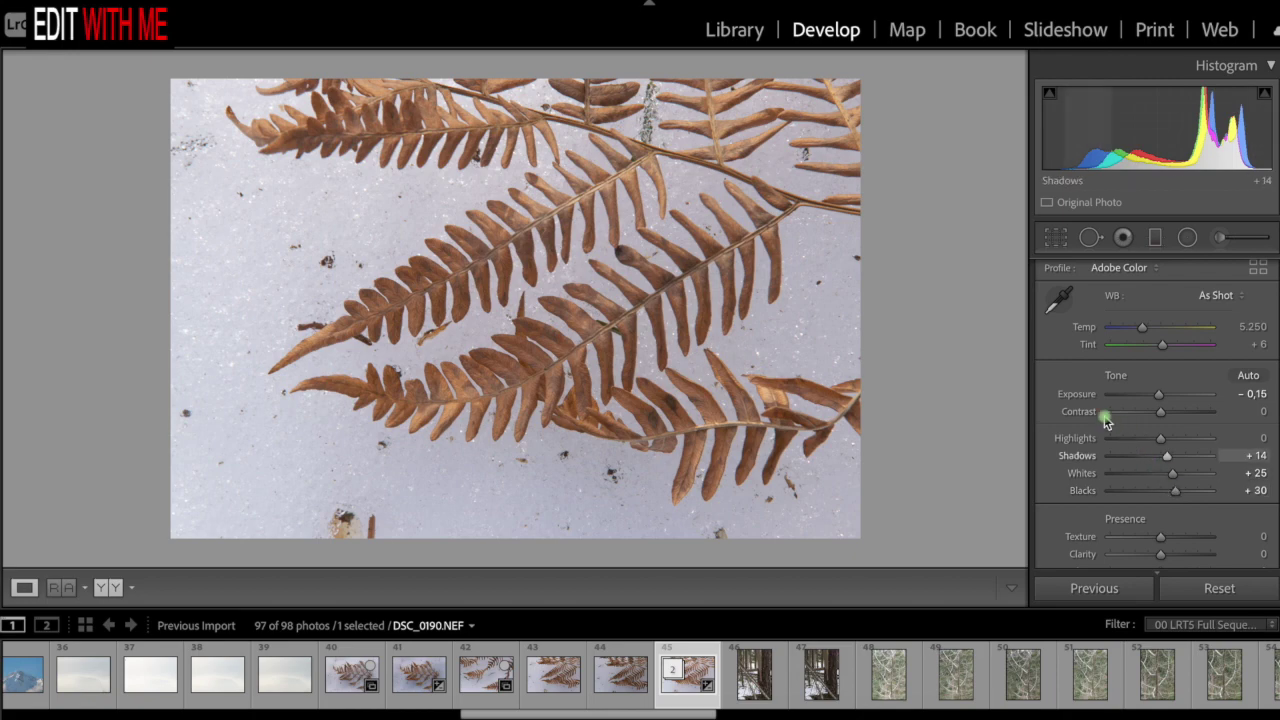
# Lower the highlights to -60 while checking the snow and leaf detail up close, and return to the full photo.
pyautogui.click(660, 432)
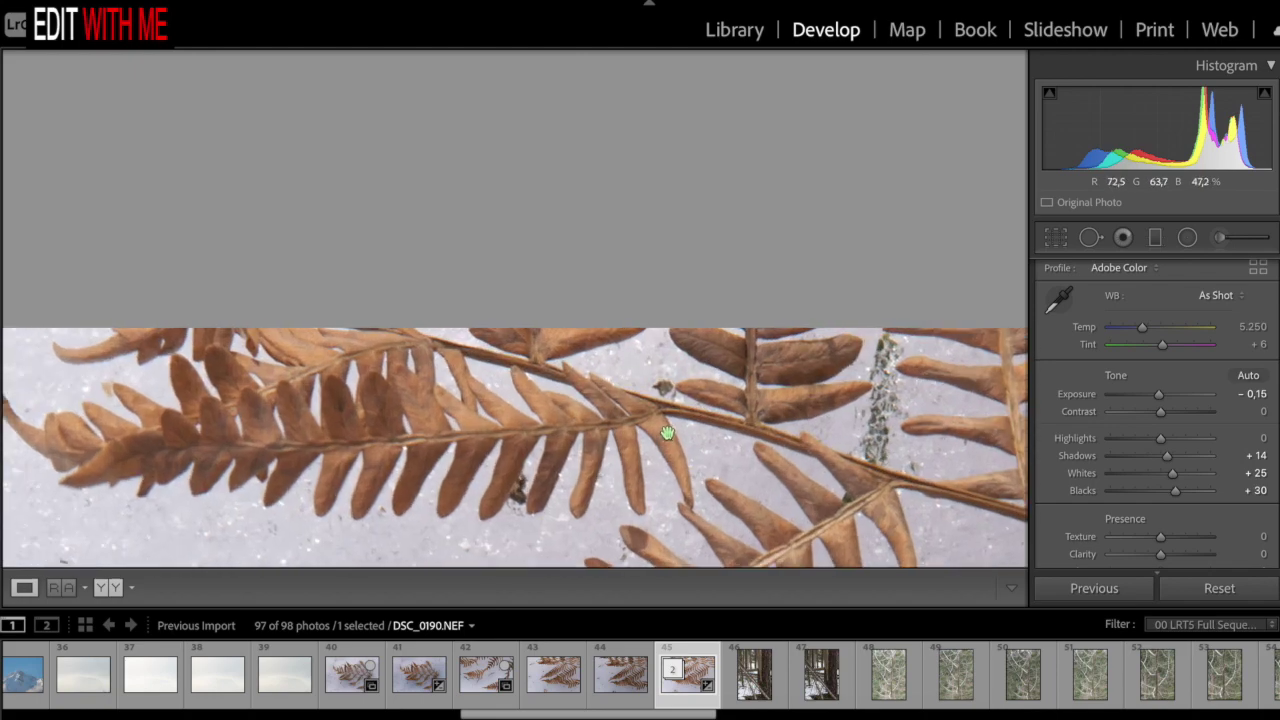
pyautogui.scroll(3, 663, 436)
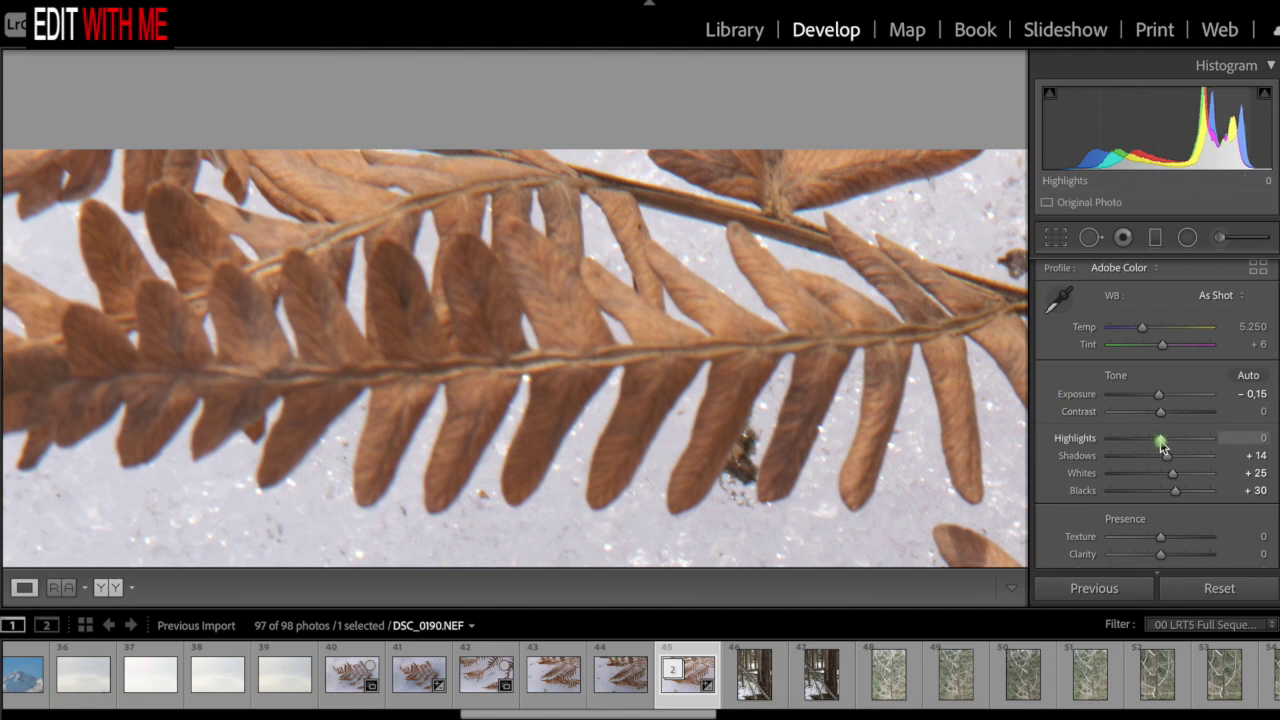
pyautogui.moveTo(1161, 441)
pyautogui.mouseDown()
pyautogui.moveTo(1133, 441)
pyautogui.moveTo(1157, 441)
pyautogui.moveTo(1144, 441)
pyautogui.mouseUp()
pyautogui.moveTo(851, 497); pyautogui.dragTo(770, 458)
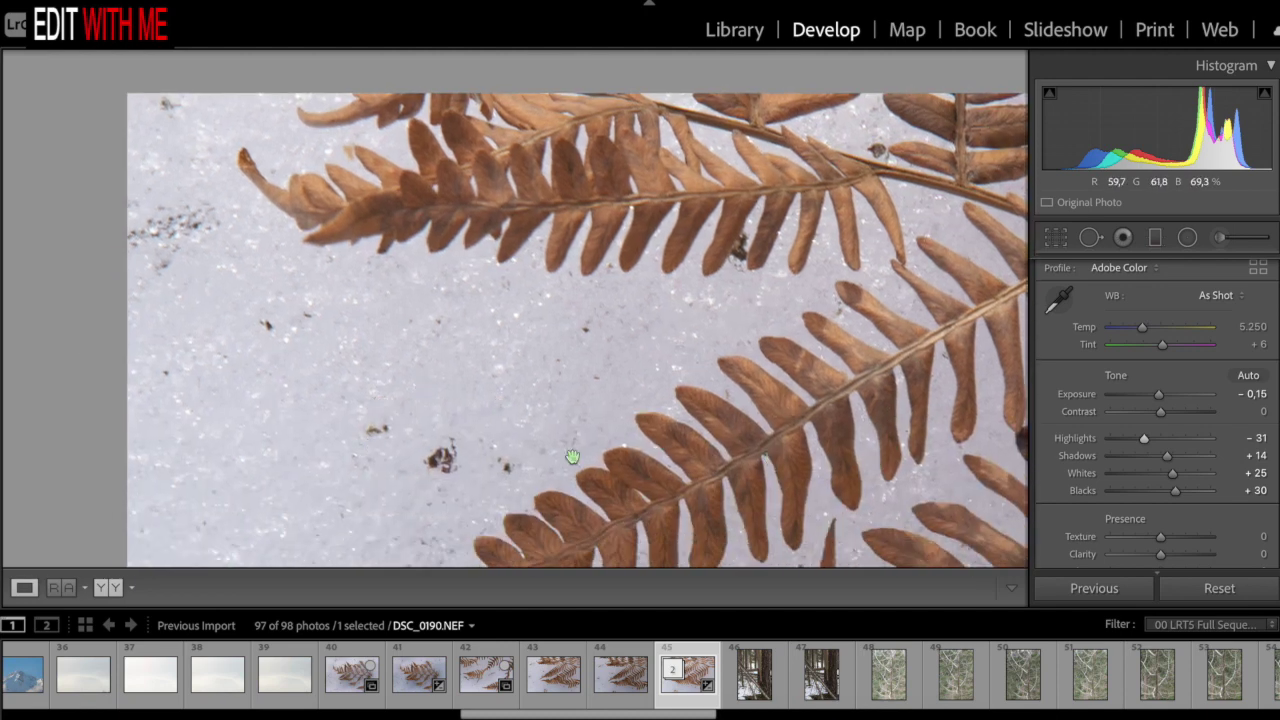
pyautogui.moveTo(1144, 438); pyautogui.dragTo(1166, 461)
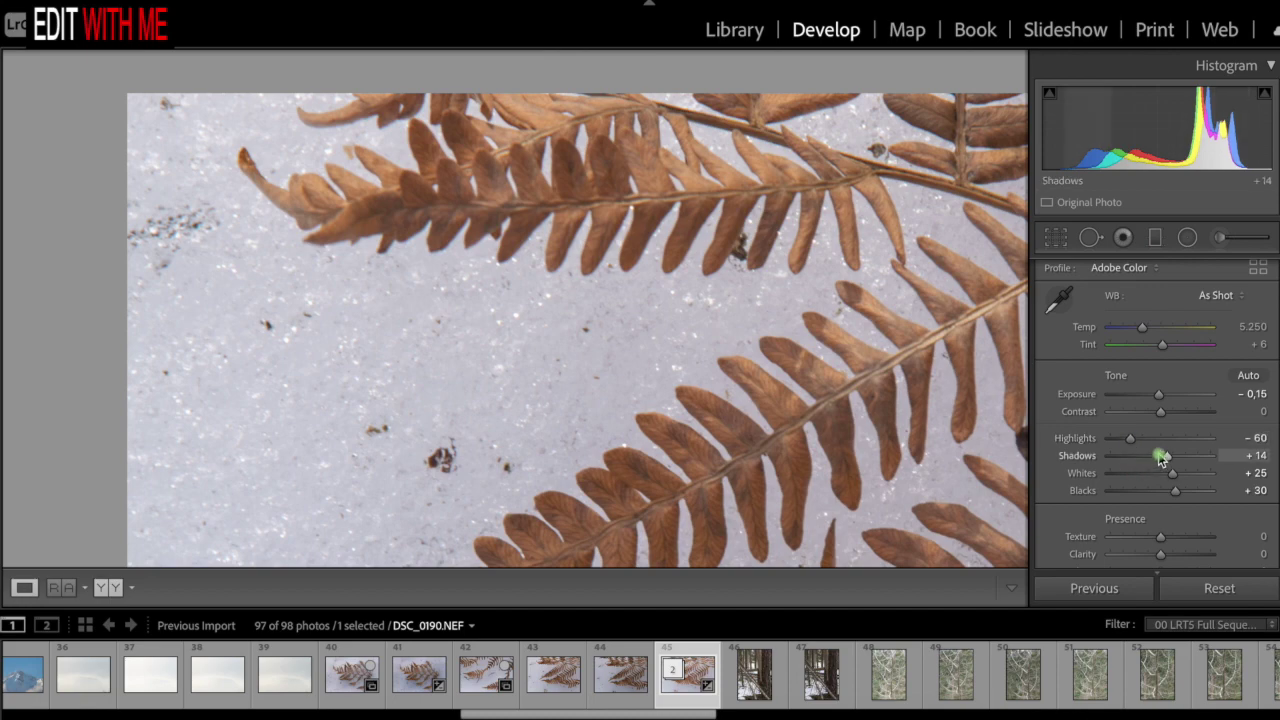
pyautogui.click(966, 443)
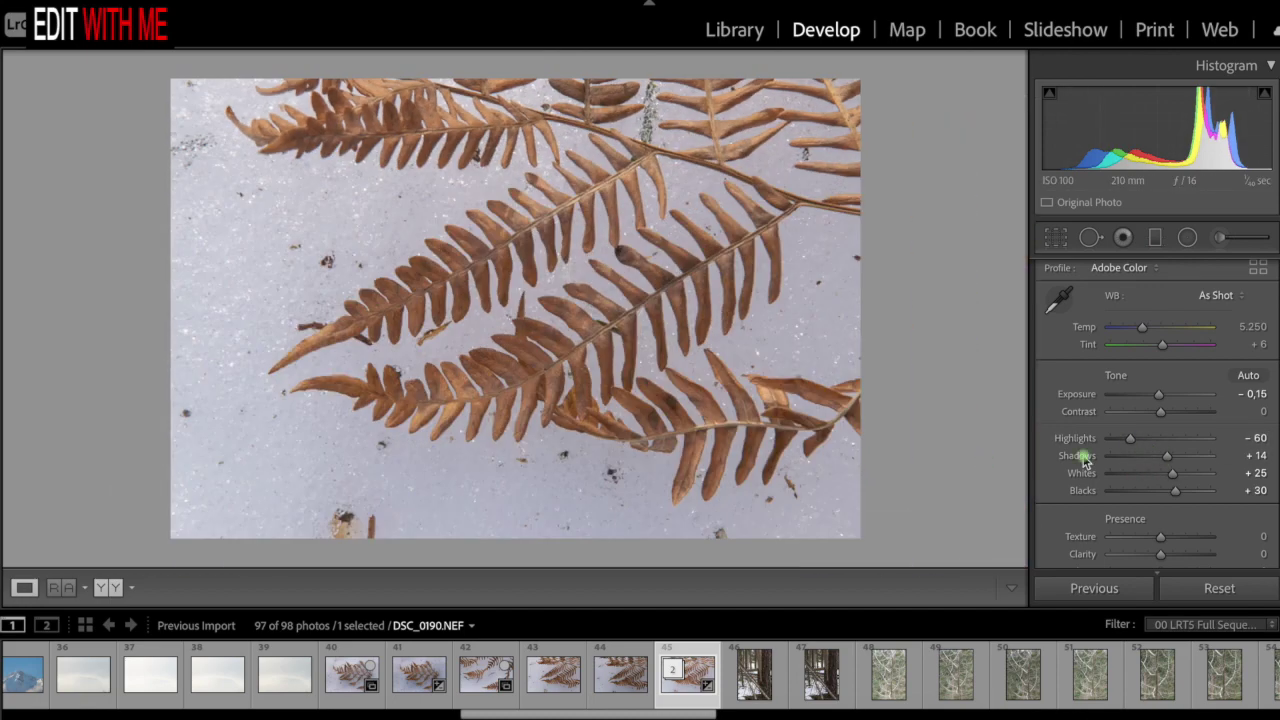
# Shape the tone curve by region with highlights +10, lights +16, darks -20 and shadows +10.
pyautogui.scroll(-4, 1180, 457)
pyautogui.click(1203, 440)
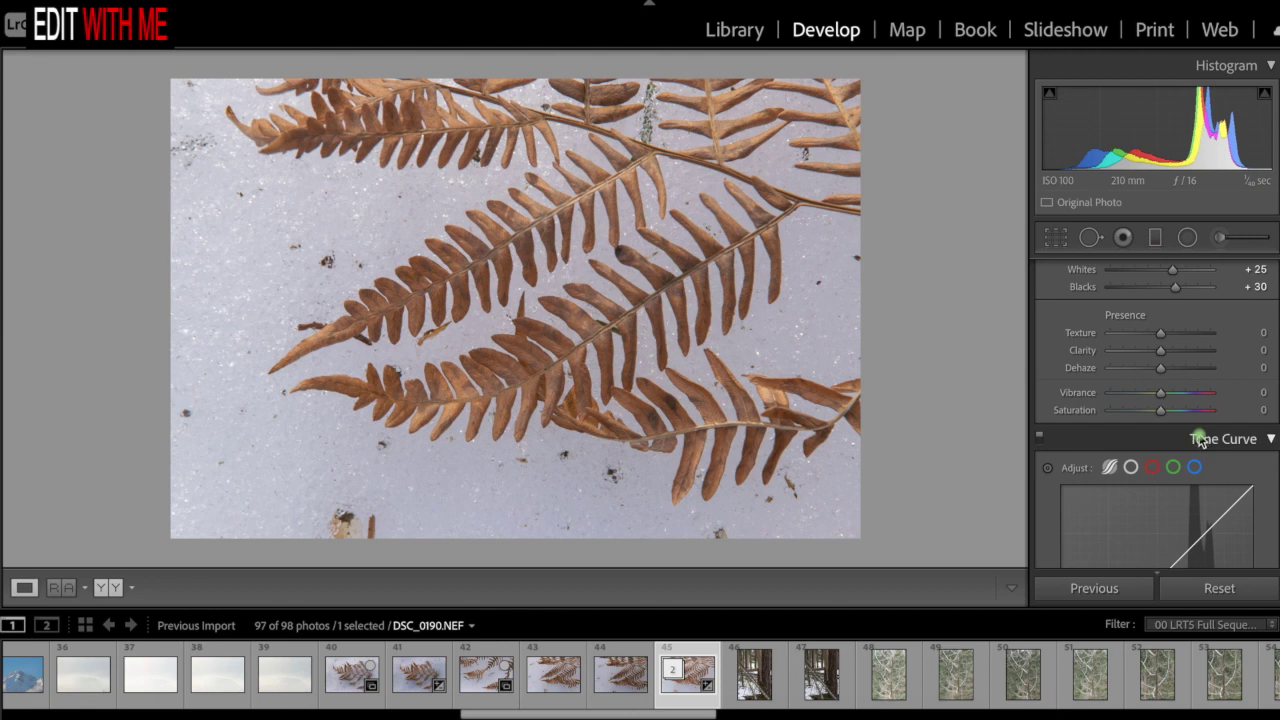
pyautogui.scroll(-3, 1195, 437)
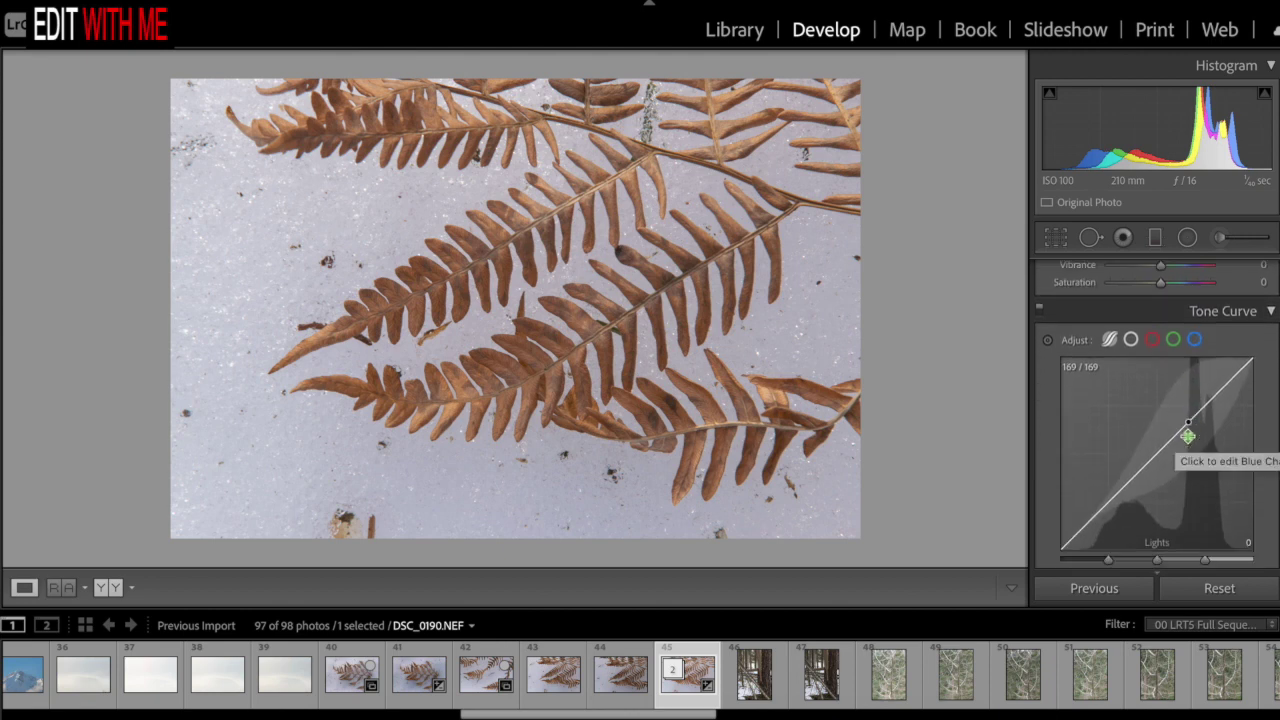
pyautogui.scroll(-3, 1188, 436)
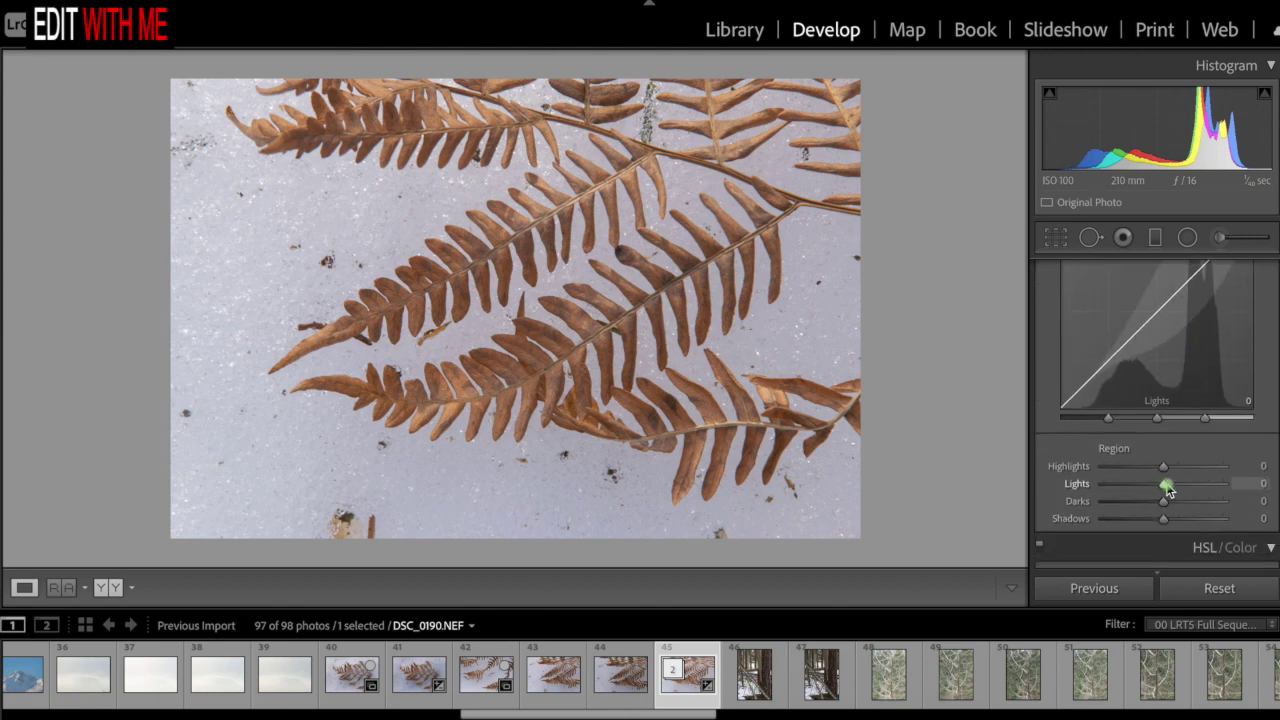
pyautogui.moveTo(1165, 489); pyautogui.dragTo(1176, 490)
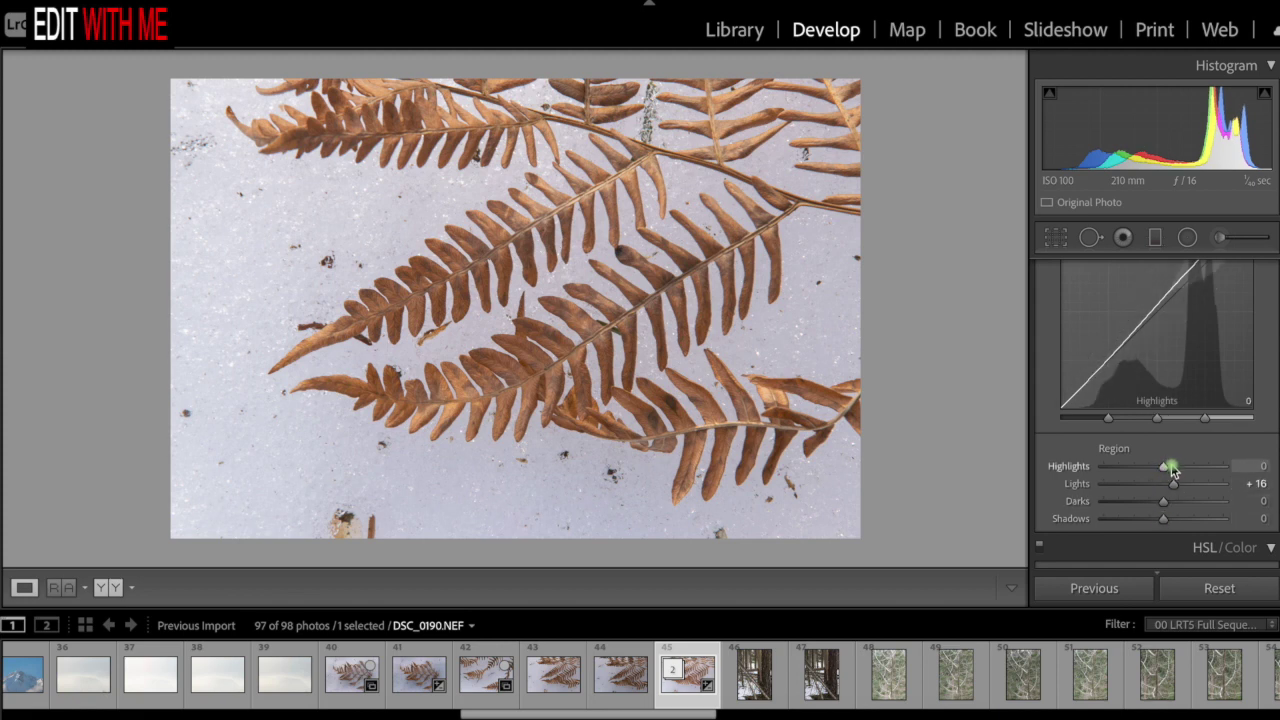
pyautogui.moveTo(1165, 470); pyautogui.dragTo(1172, 470)
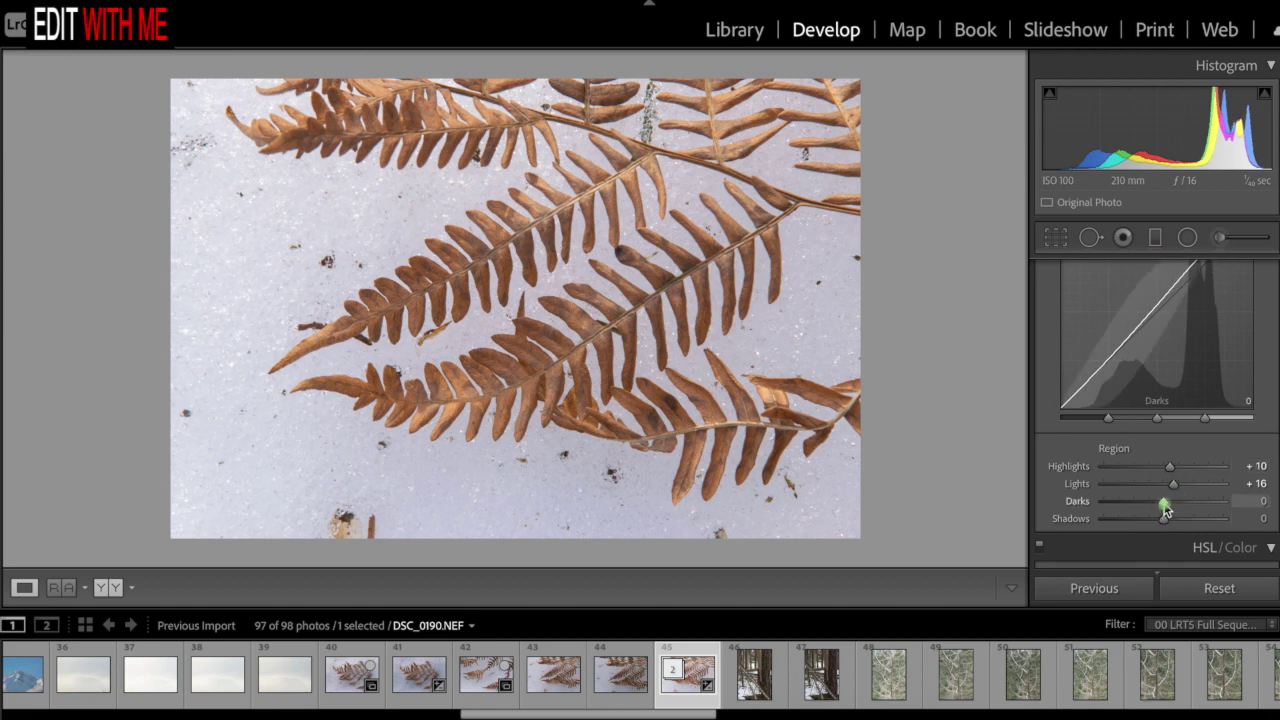
pyautogui.moveTo(1163, 508); pyautogui.dragTo(1154, 507)
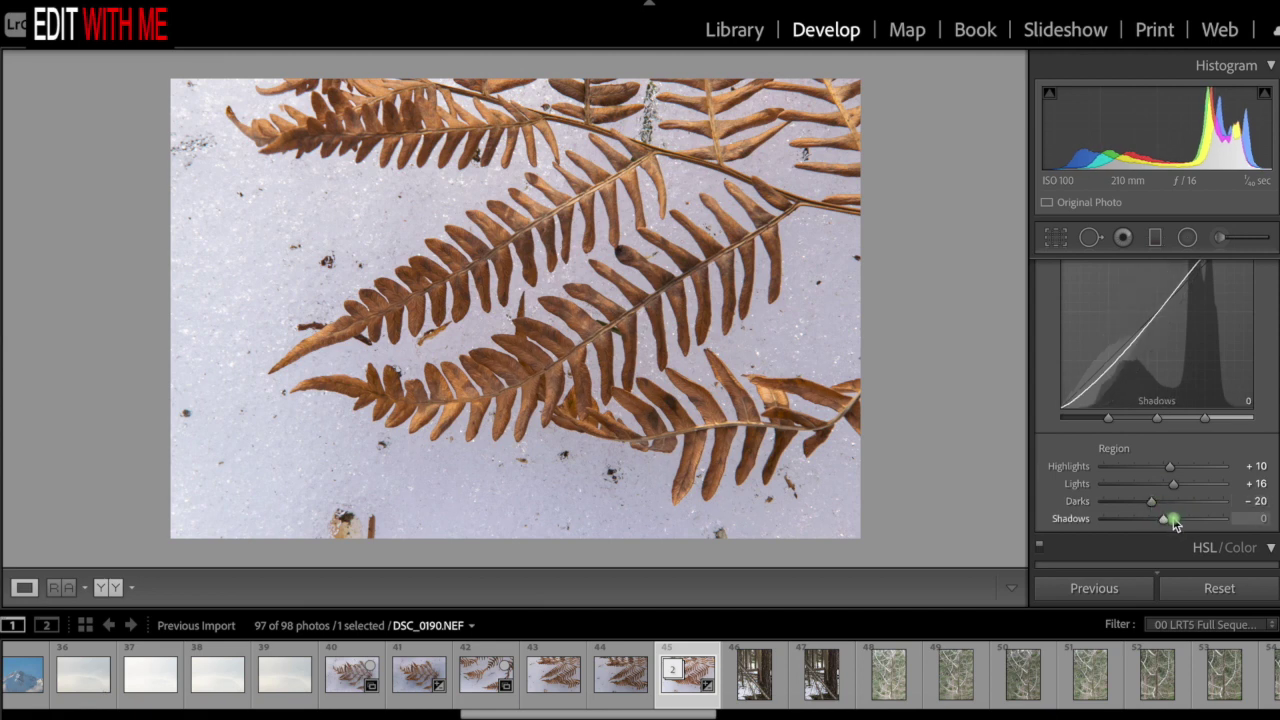
pyautogui.moveTo(1167, 524); pyautogui.dragTo(1171, 527)
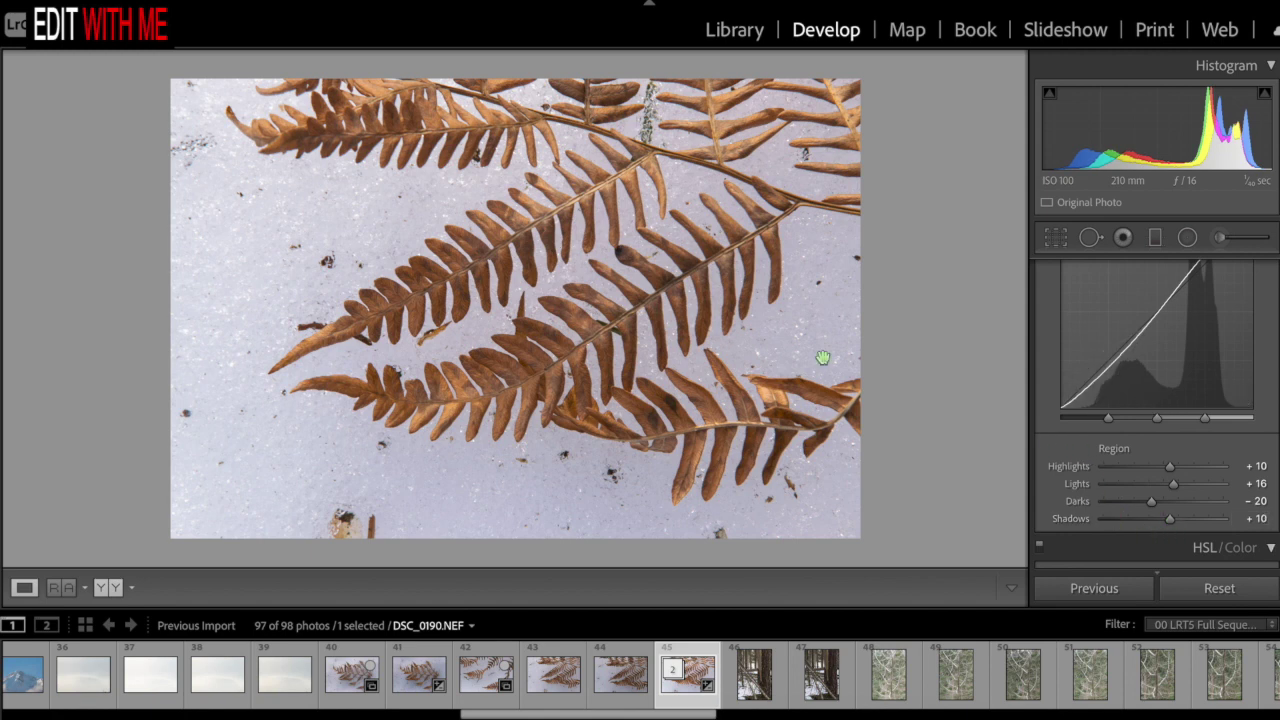
# Compare the photo with and without the tone curve adjustment, leaving the adjustment enabled.
pyautogui.scroll(3, 1097, 500)
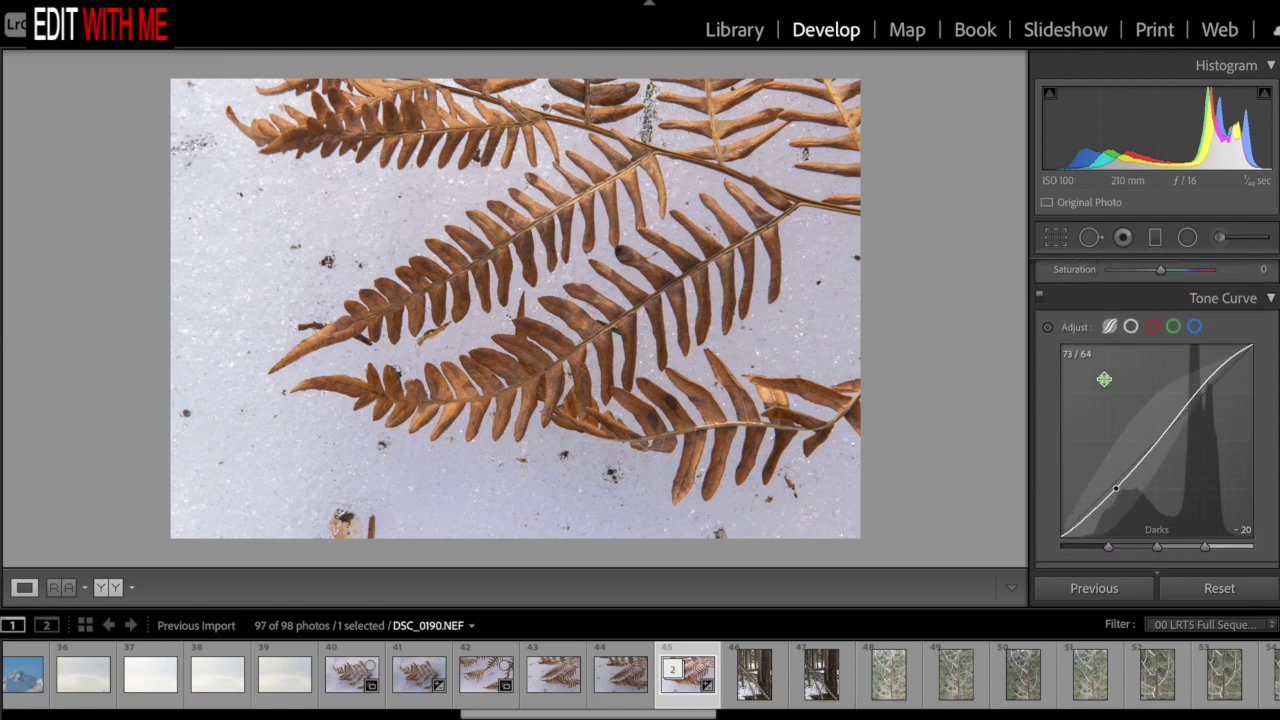
pyautogui.click(1041, 300)
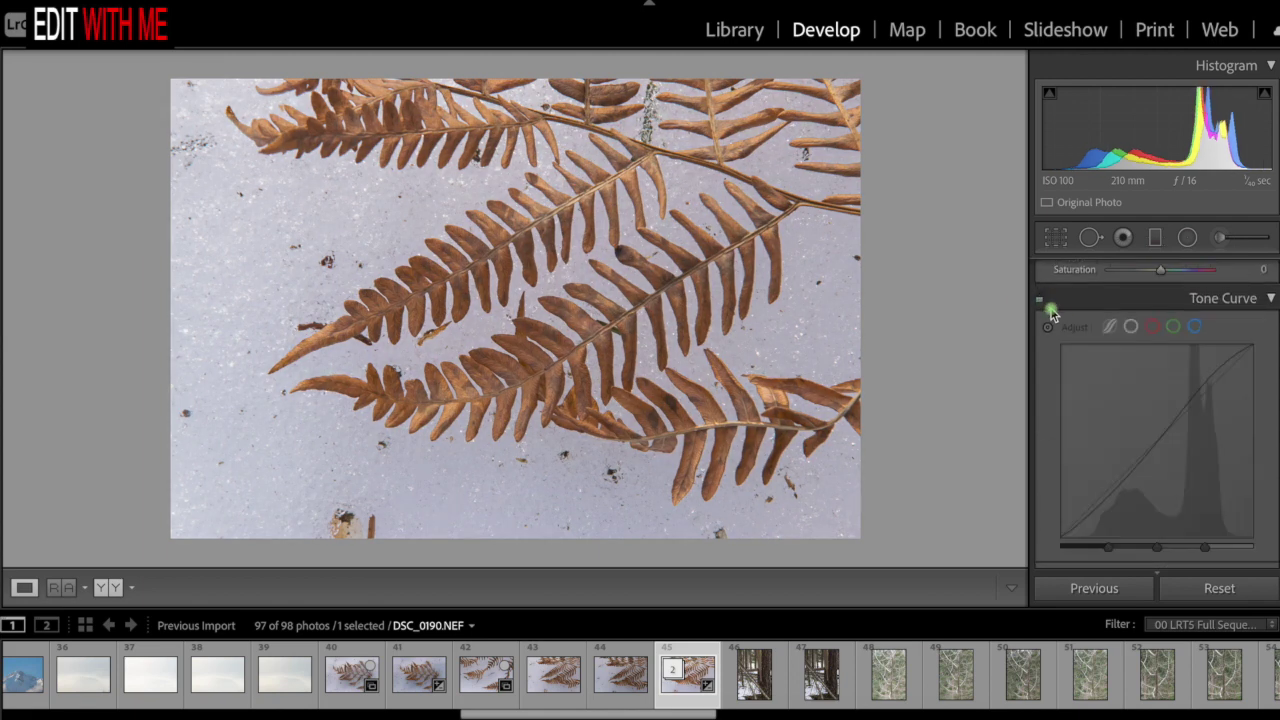
pyautogui.click(1042, 301)
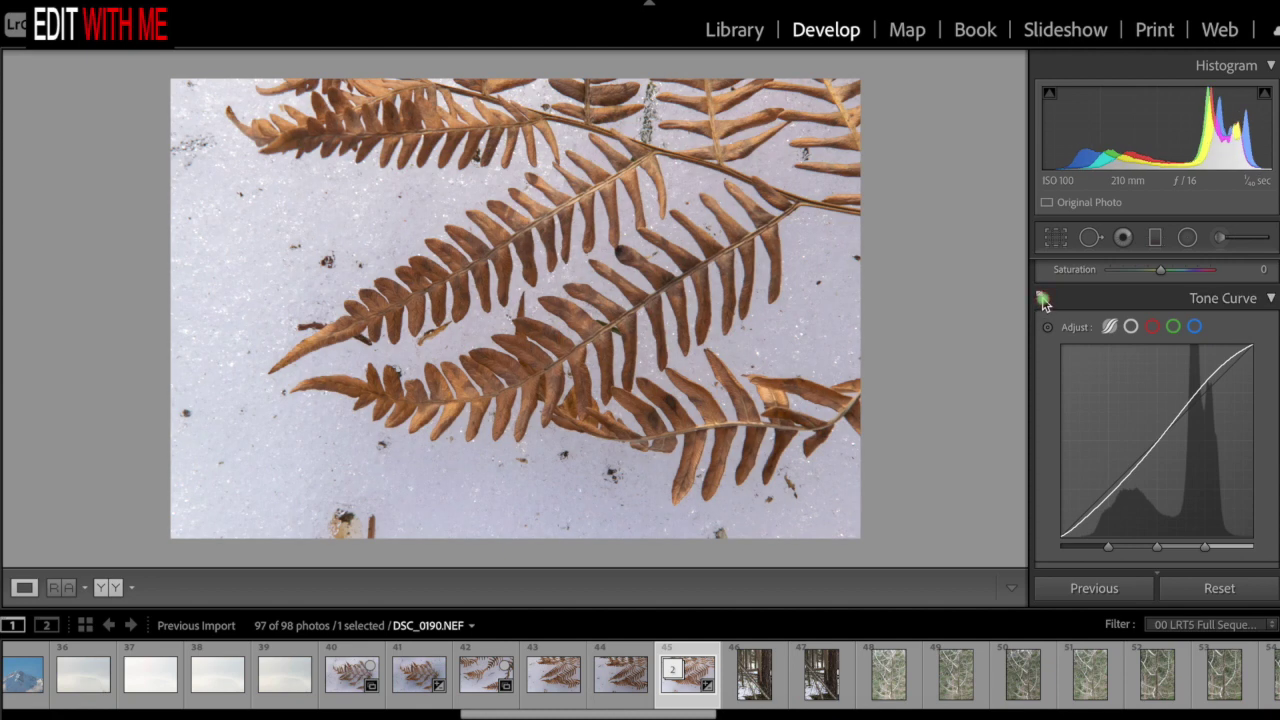
pyautogui.click(1041, 300)
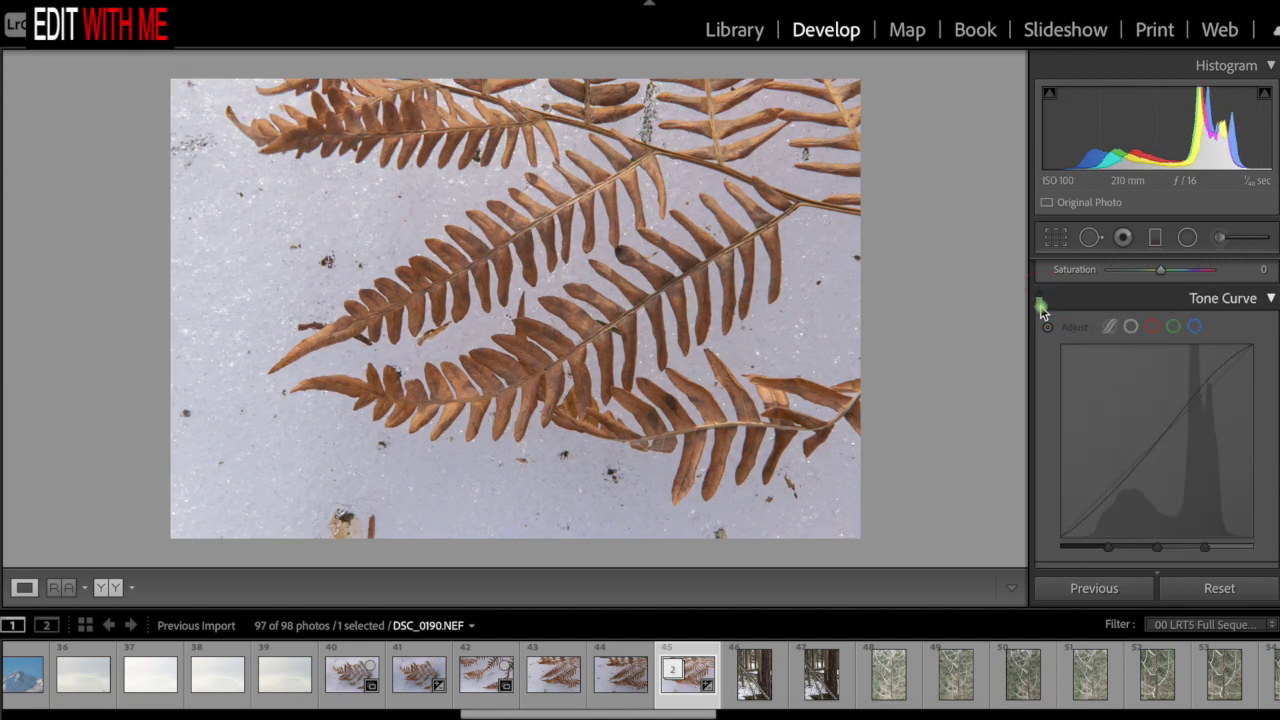
pyautogui.click(1042, 303)
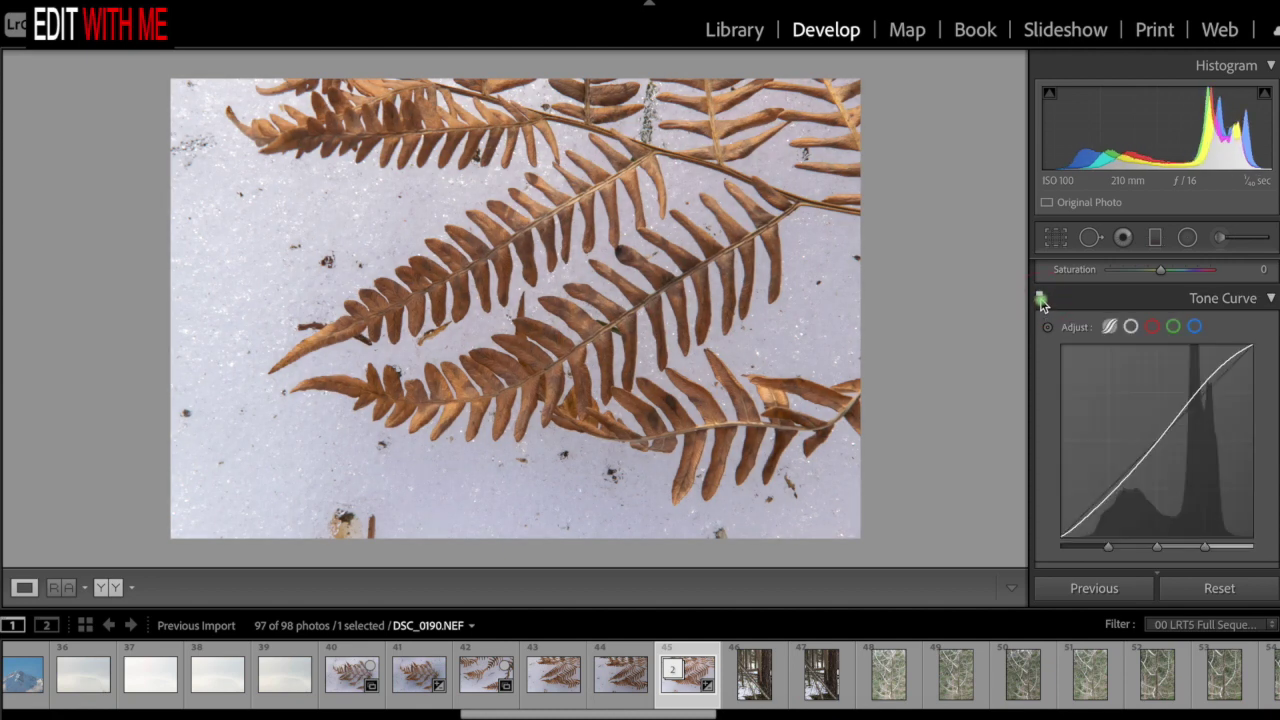
pyautogui.click(1042, 302)
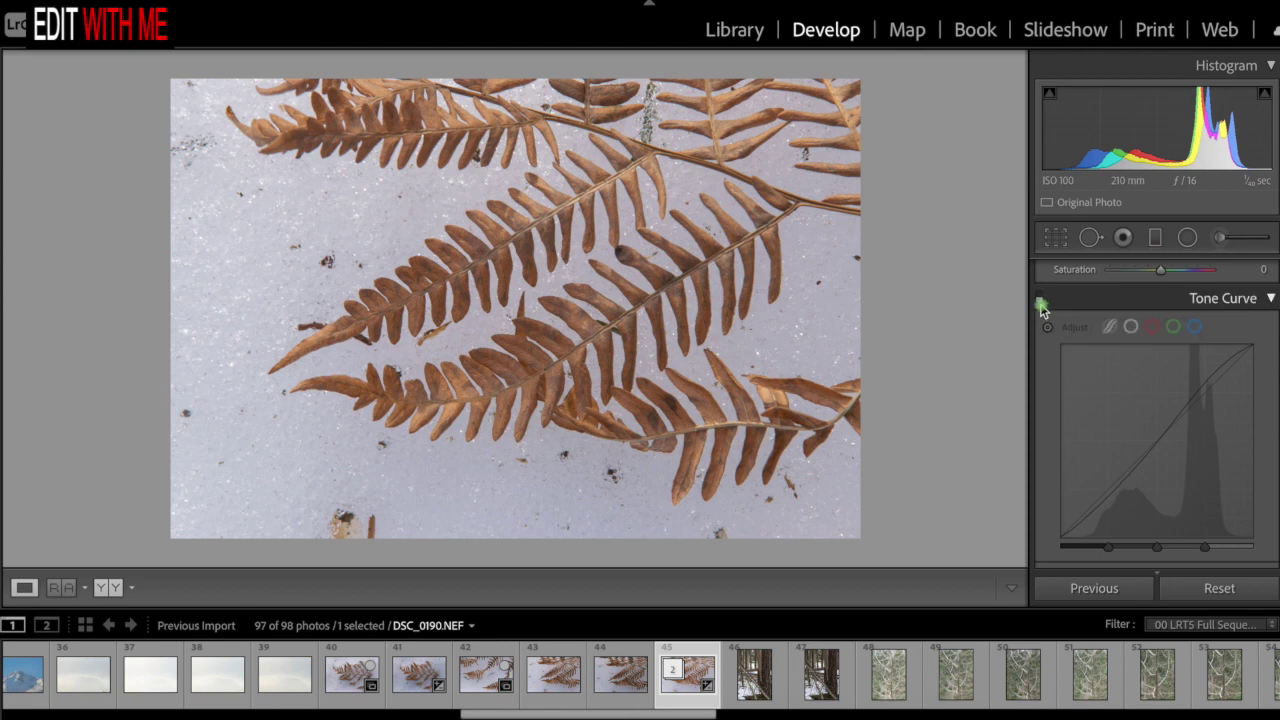
pyautogui.click(1042, 302)
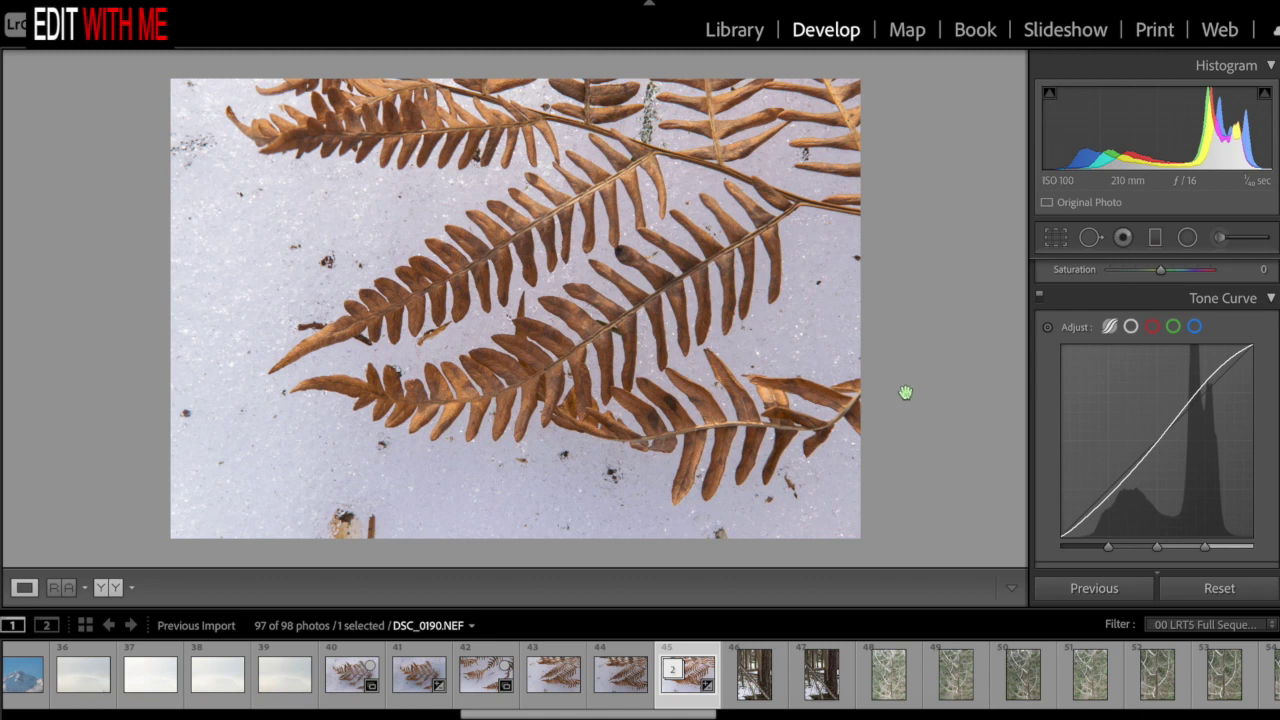
# Raise the orange saturation to +27 in the HSL color adjustments to enrich the brown leaves.
pyautogui.scroll(-4, 1140, 416)
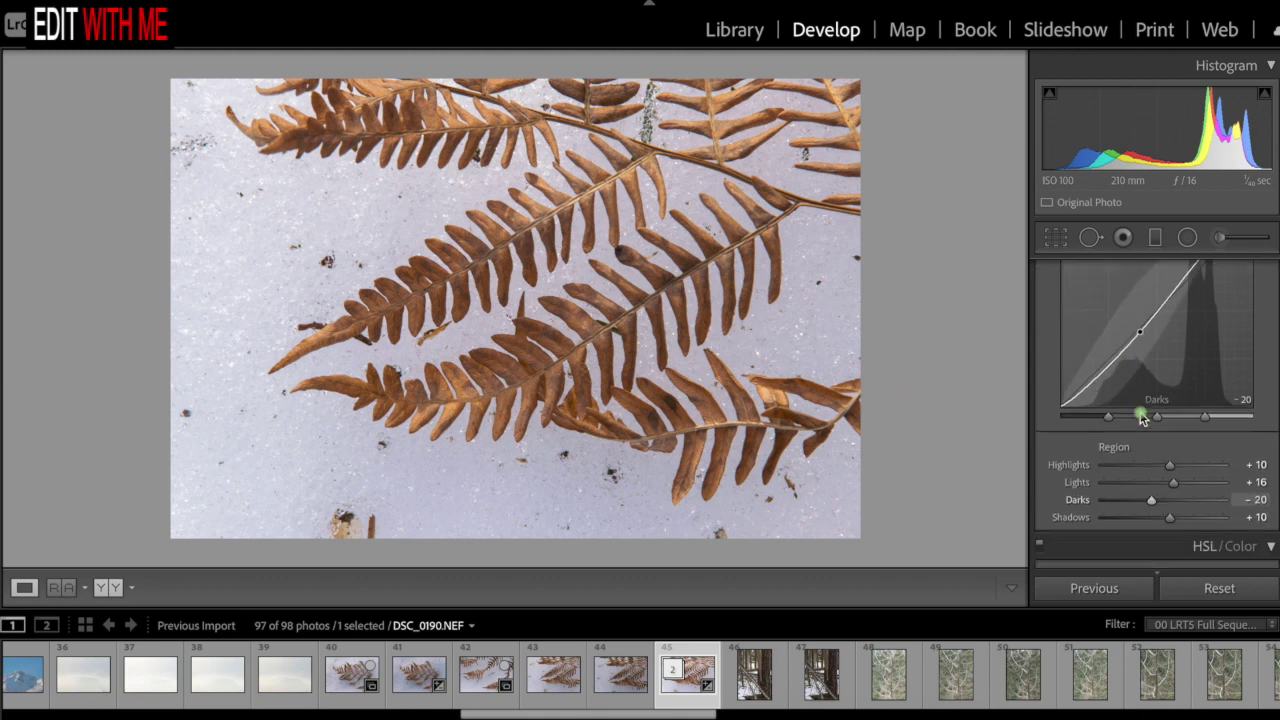
pyautogui.scroll(-3, 1142, 418)
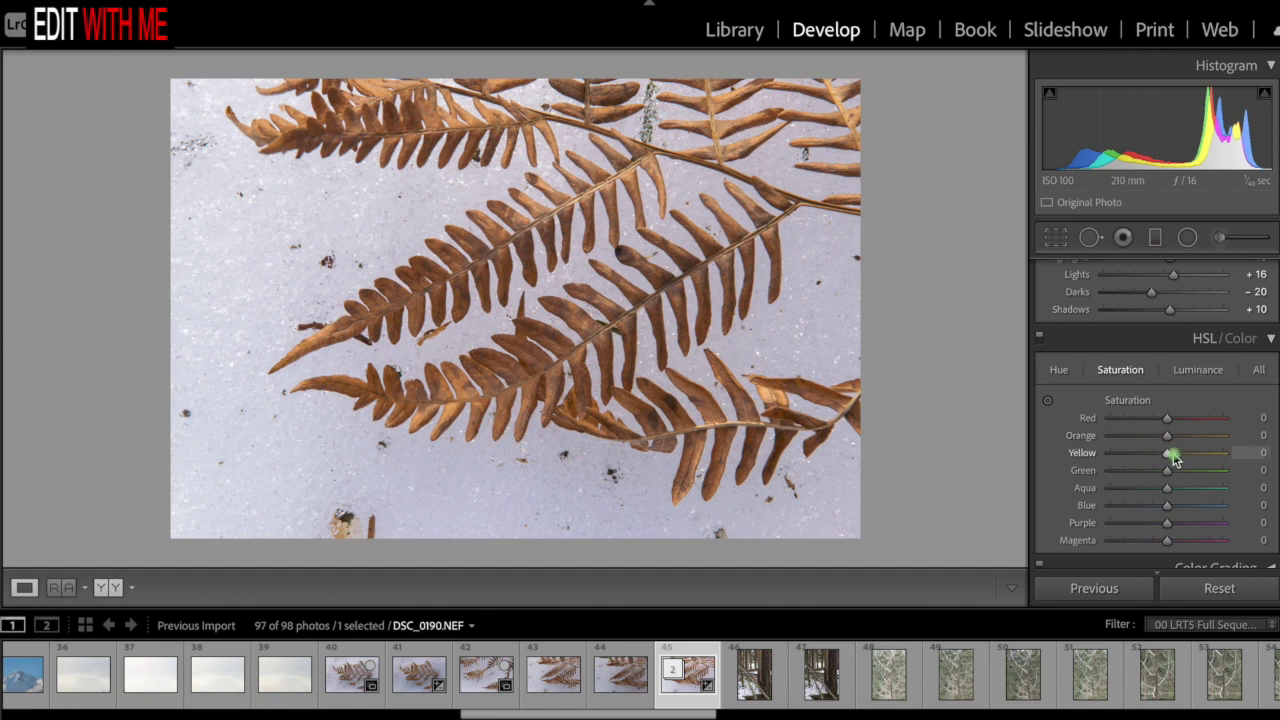
pyautogui.scroll(-1, 1172, 457)
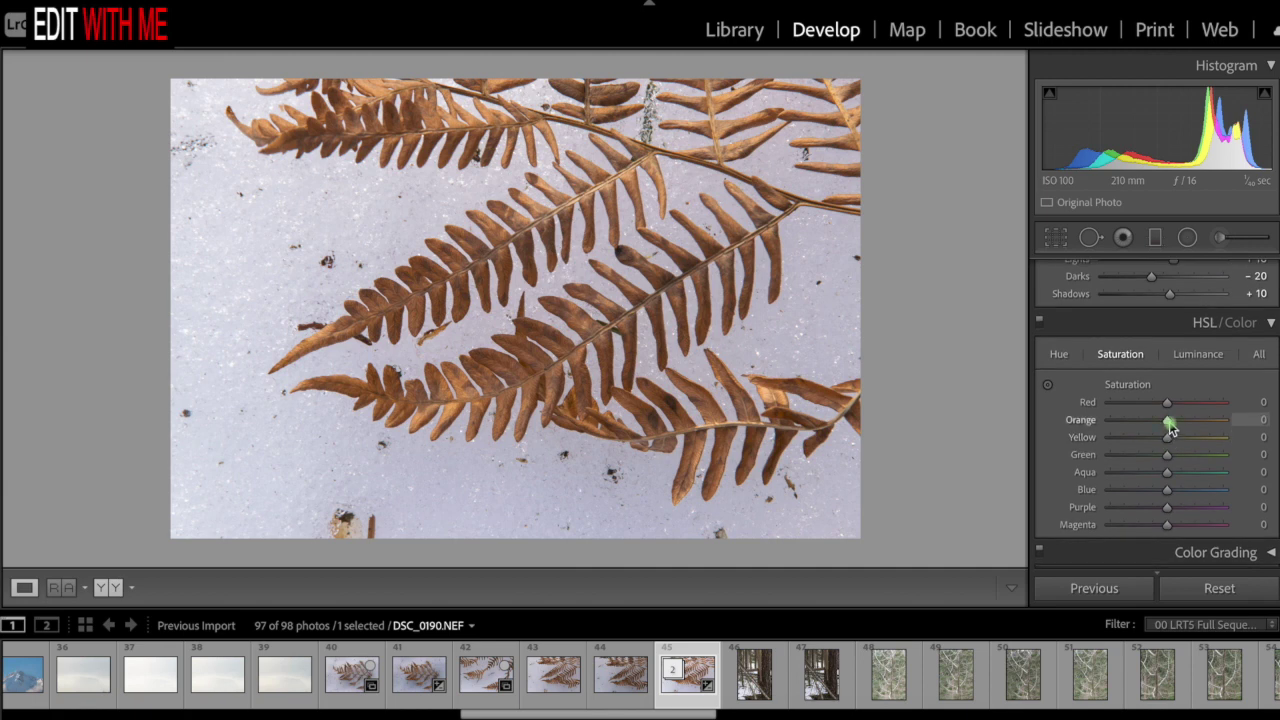
pyautogui.moveTo(1169, 427); pyautogui.dragTo(1181, 427)
pyautogui.moveTo(1181, 427); pyautogui.dragTo(1222, 427)
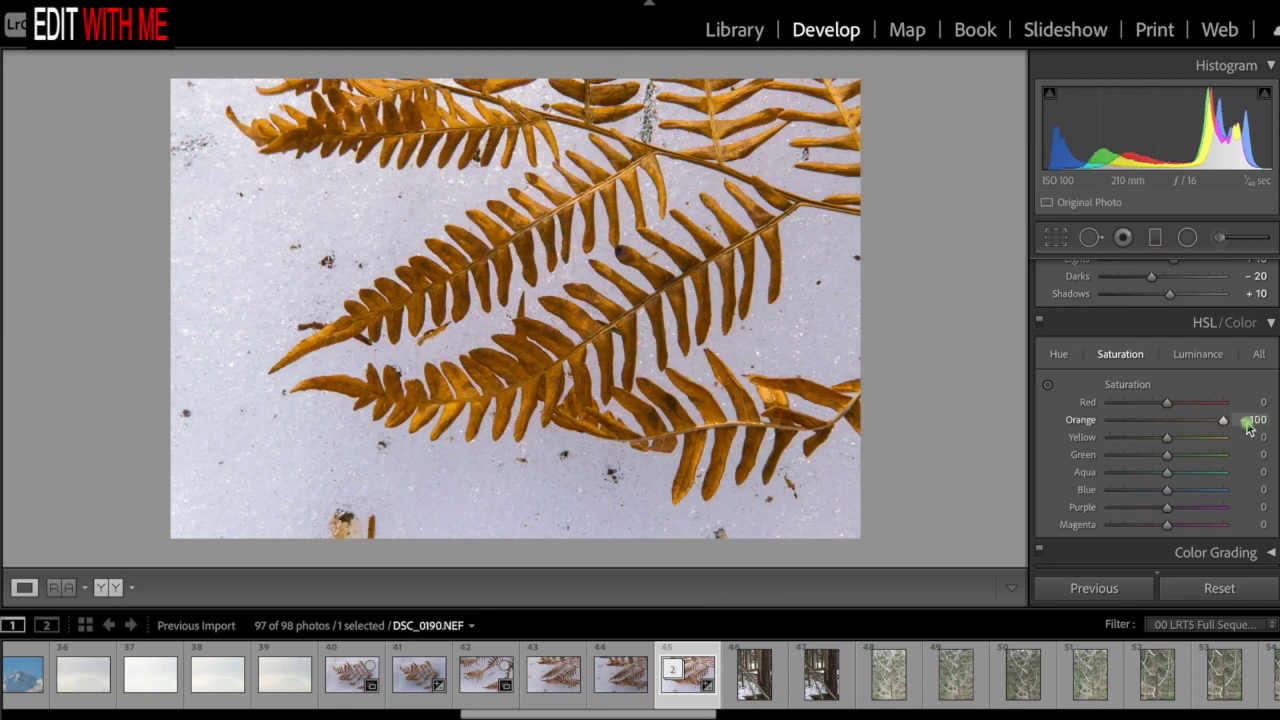
pyautogui.moveTo(1262, 424); pyautogui.dragTo(1182, 425)
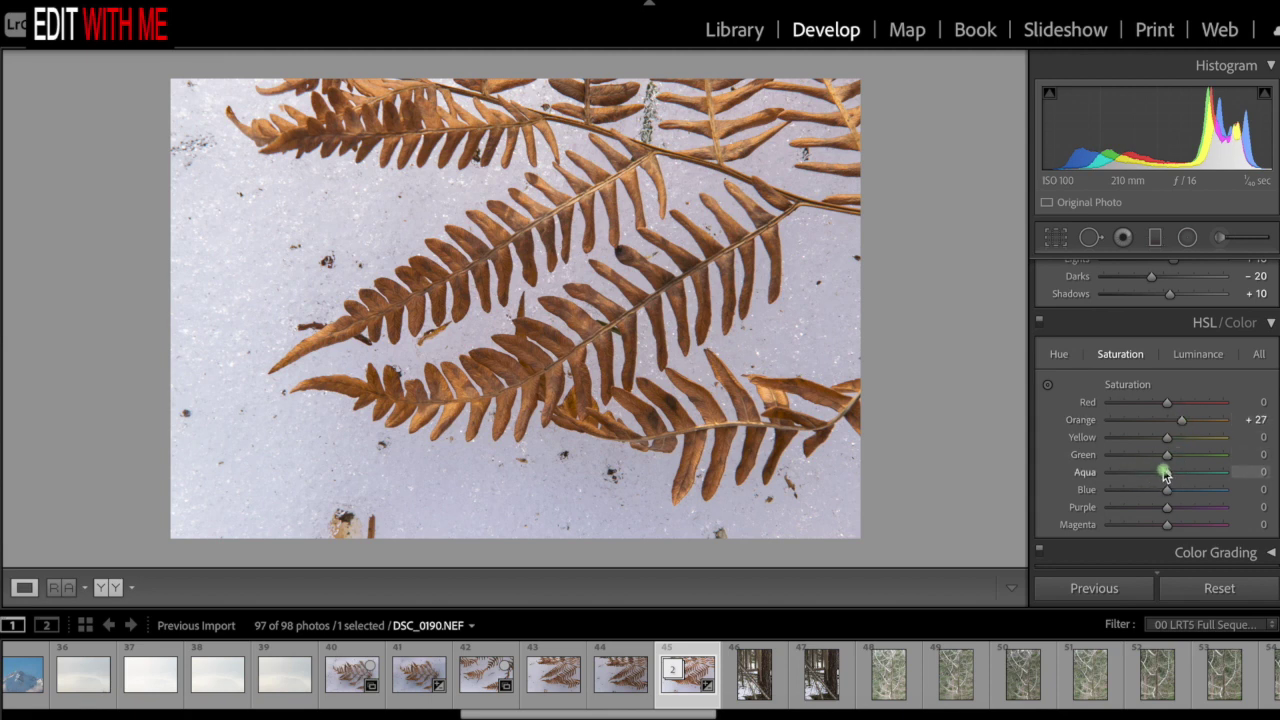
# Sharpen the photo with an amount of 93 and a radius of 1,2, judging the effect on the leaf detail.
pyautogui.scroll(-5, 1165, 477)
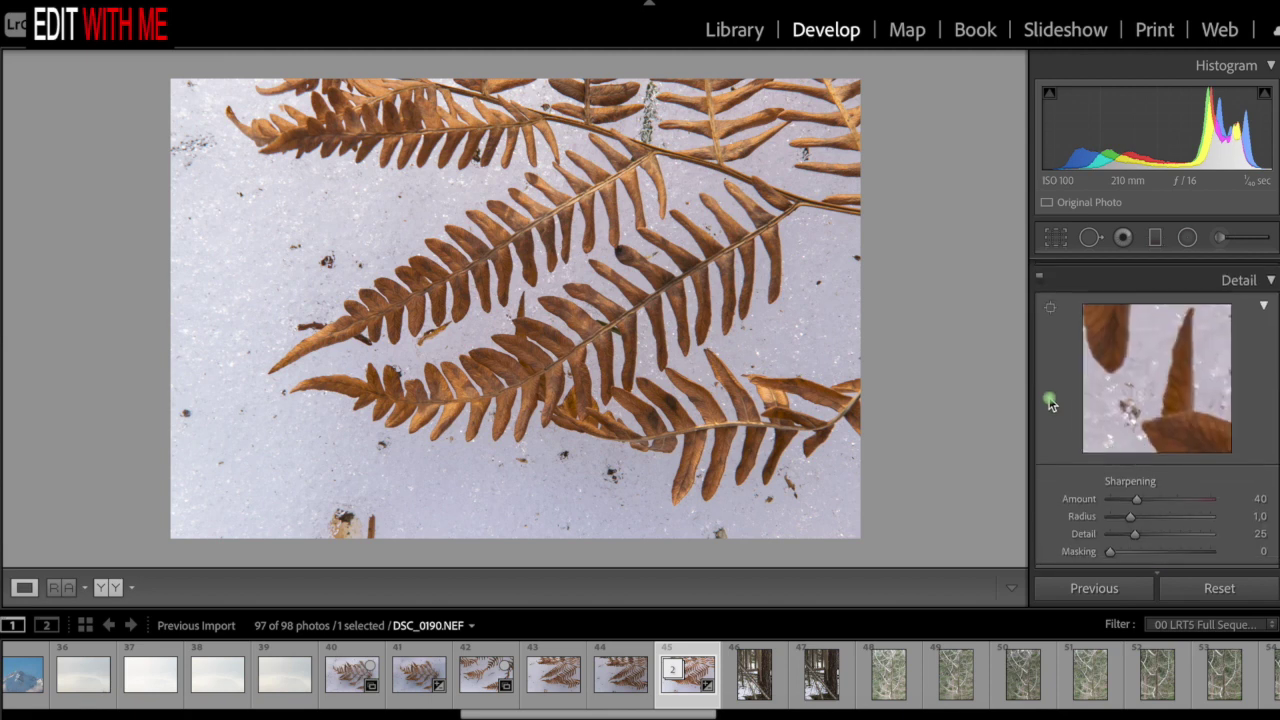
pyautogui.click(742, 346)
pyautogui.hscroll(5, 778, 363)
pyautogui.scroll(-2, 778, 363)
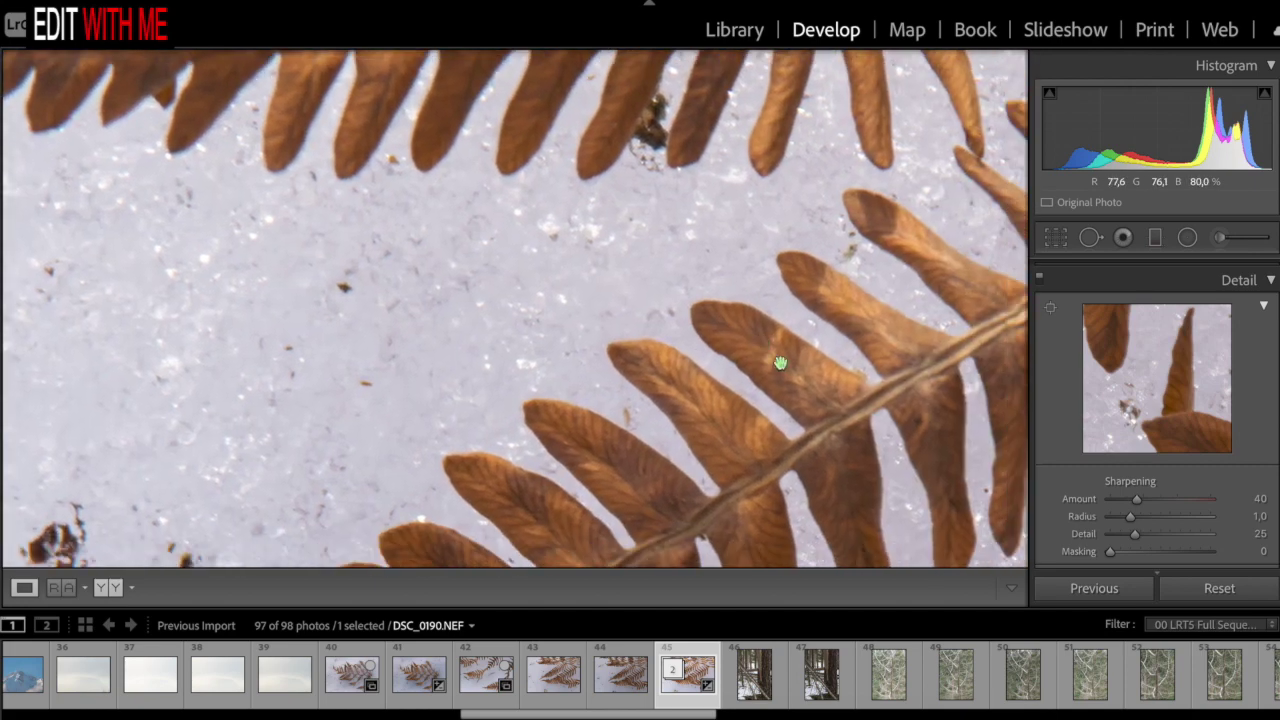
pyautogui.scroll(3, 780, 363)
pyautogui.scroll(-2, 780, 363)
pyautogui.hscroll(3, 780, 363)
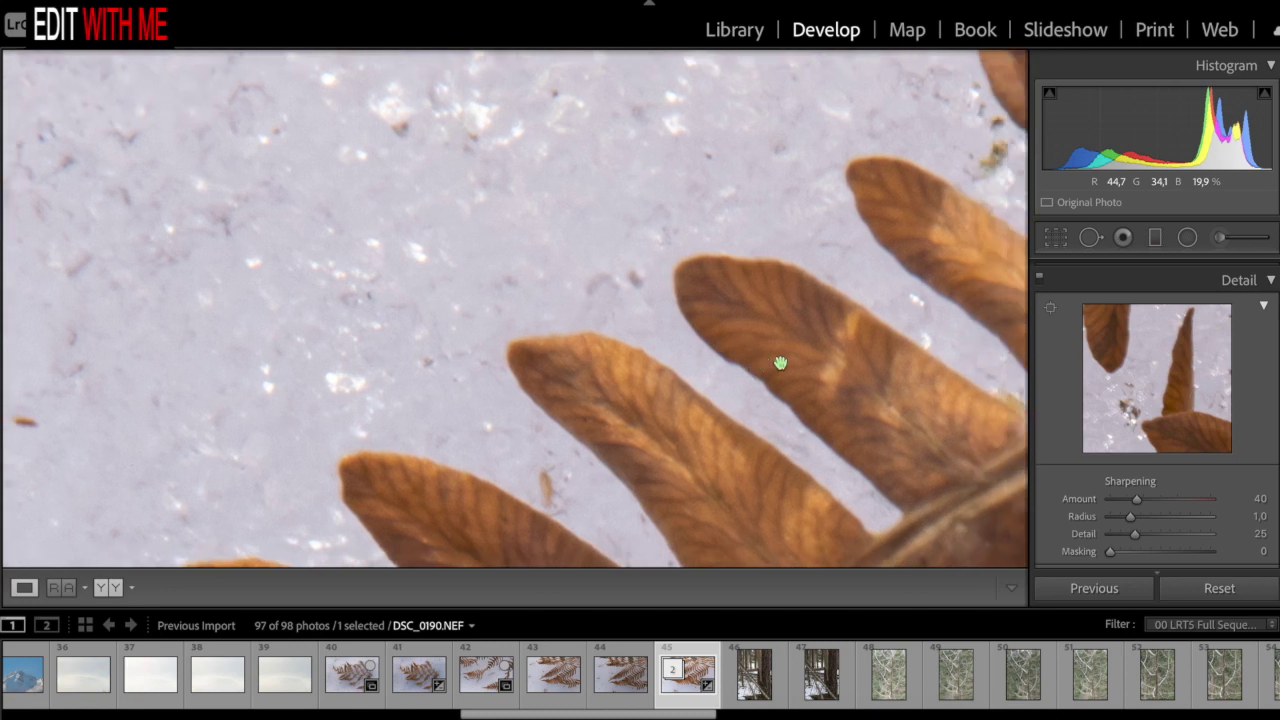
pyautogui.scroll(3, 780, 363)
pyautogui.hscroll(3, 780, 363)
pyautogui.scroll(1, 780, 363)
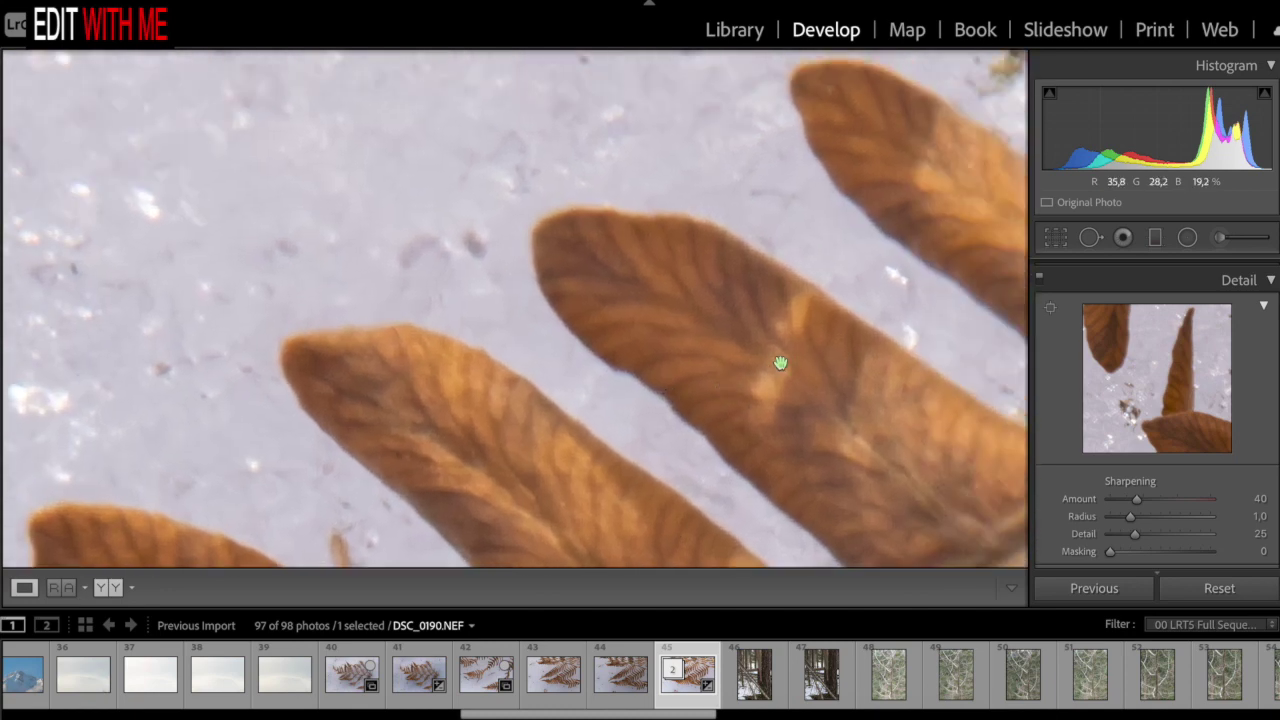
pyautogui.hscroll(-4, 780, 363)
pyautogui.scroll(-3, 780, 363)
pyautogui.scroll(3, 780, 363)
pyautogui.hscroll(3, 780, 363)
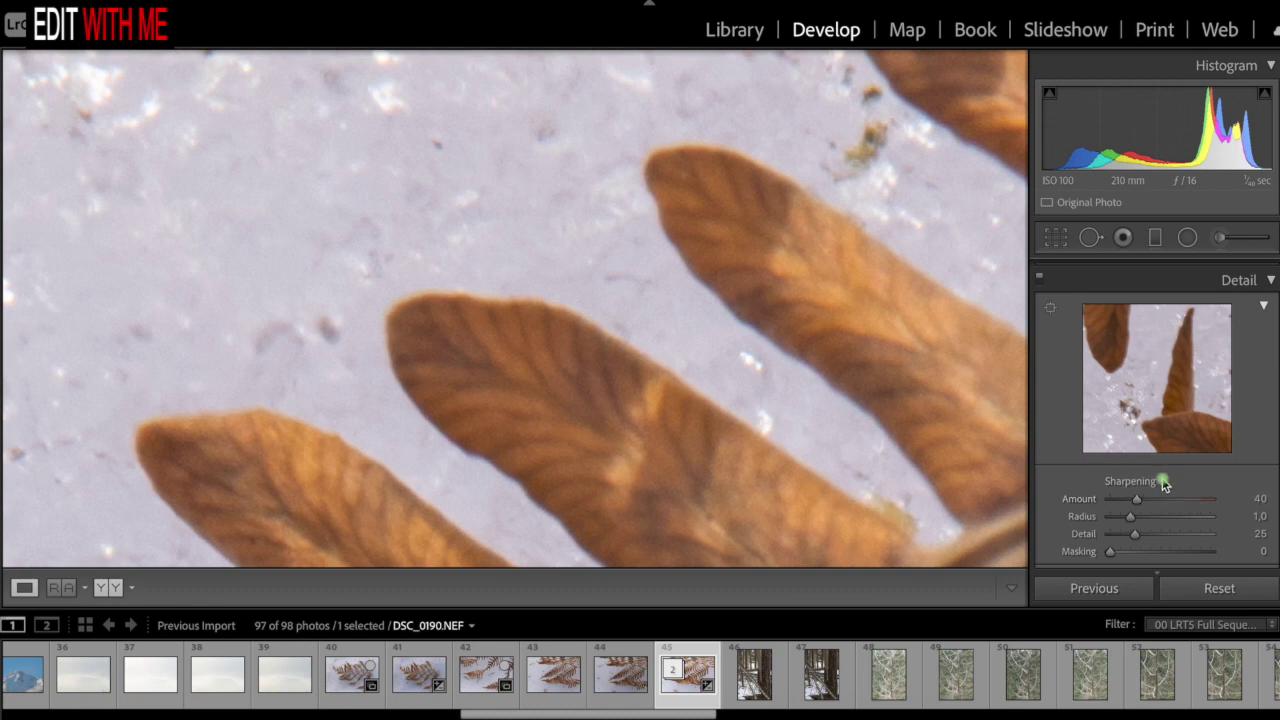
pyautogui.moveTo(1160, 508)
pyautogui.mouseDown()
pyautogui.moveTo(1137, 506)
pyautogui.moveTo(1178, 510)
pyautogui.mouseUp()
pyautogui.moveTo(1136, 524); pyautogui.dragTo(1142, 524)
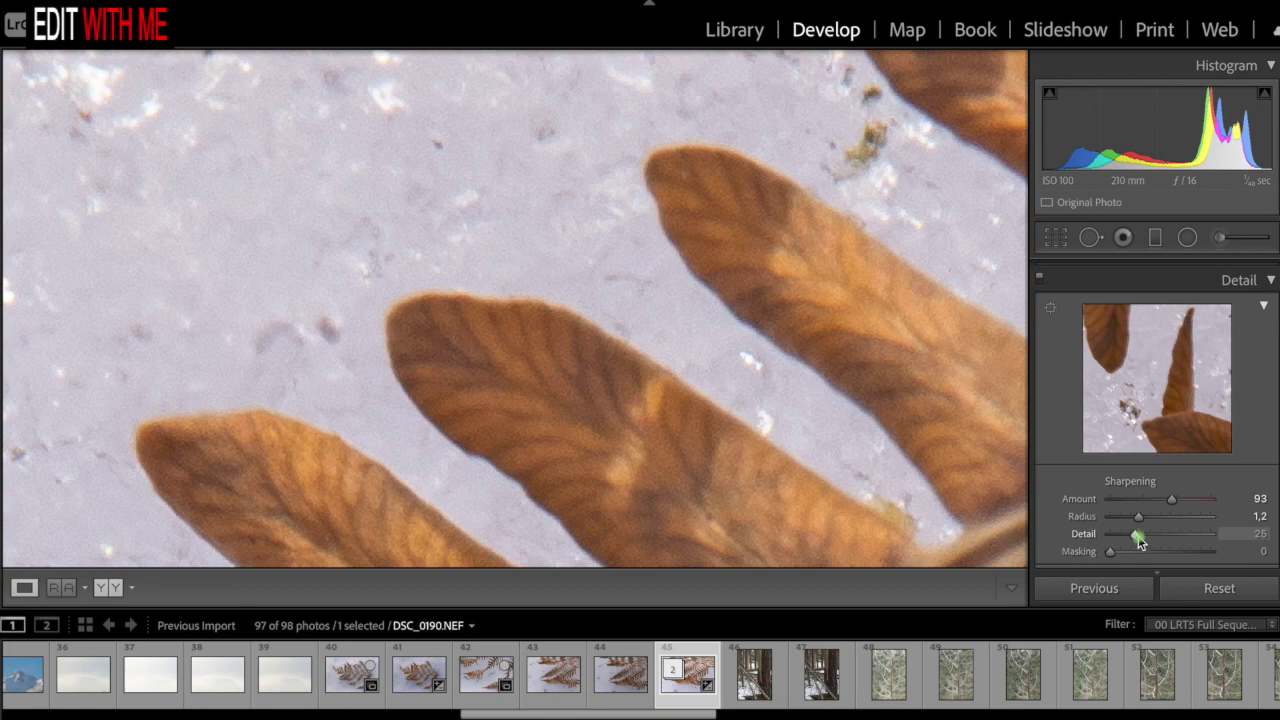
pyautogui.moveTo(1141, 523)
pyautogui.mouseDown()
pyautogui.moveTo(1114, 523)
pyautogui.moveTo(1203, 517)
pyautogui.moveTo(1100, 523)
pyautogui.moveTo(1137, 527)
pyautogui.mouseUp()
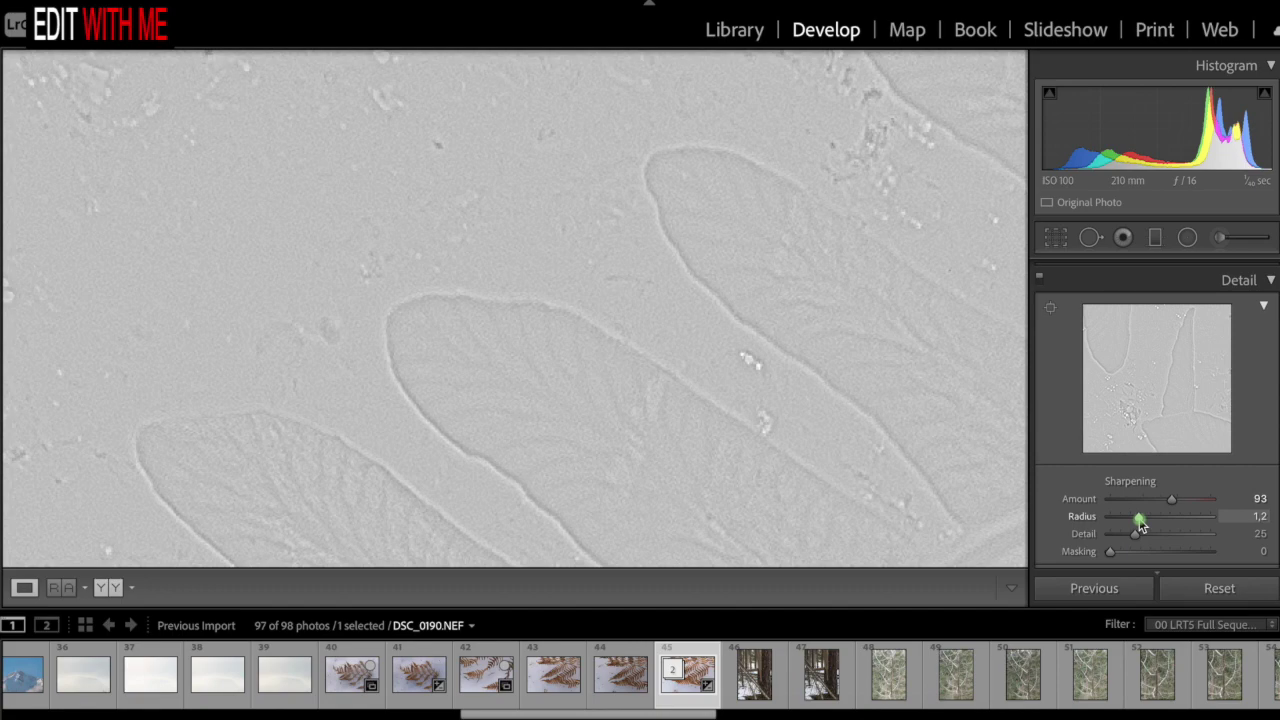
pyautogui.moveTo(1139, 520); pyautogui.dragTo(1139, 519)
# Set the sharpening masking to 44 using the mask preview, limiting sharpening mainly to the leaf edges and veins.
pyautogui.click(1115, 553)
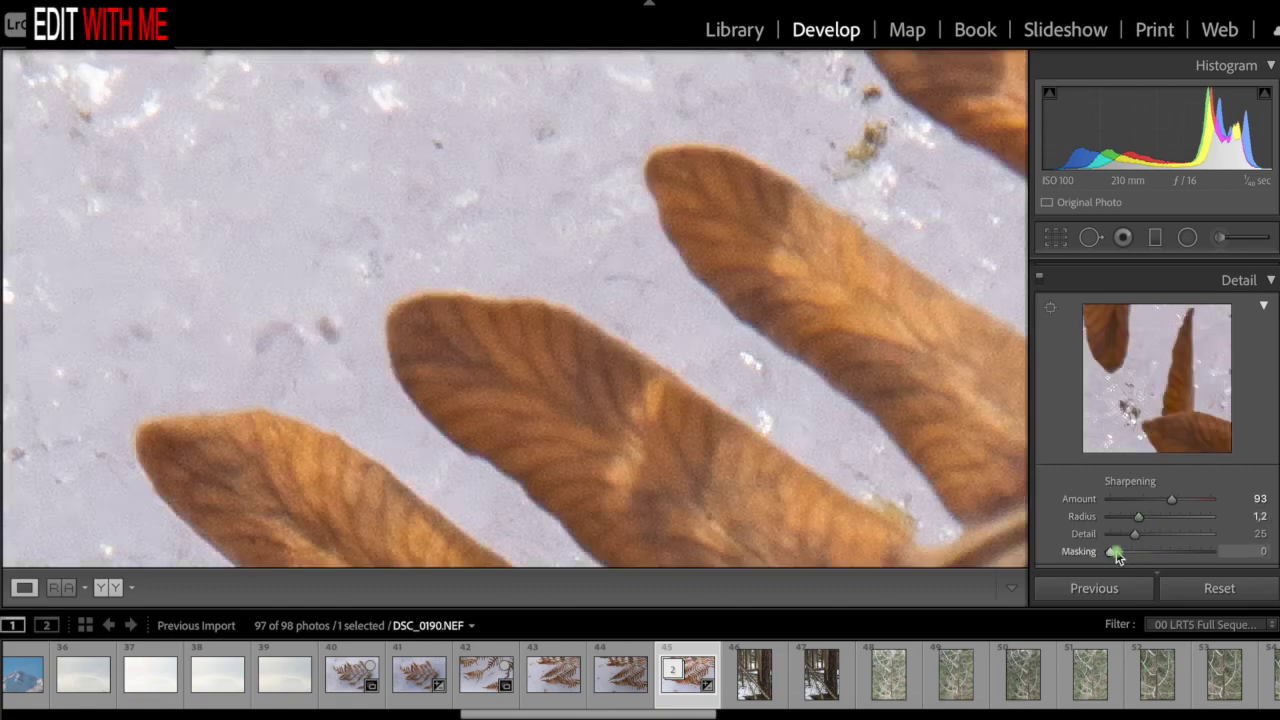
pyautogui.moveTo(1115, 555); pyautogui.dragTo(1130, 556)
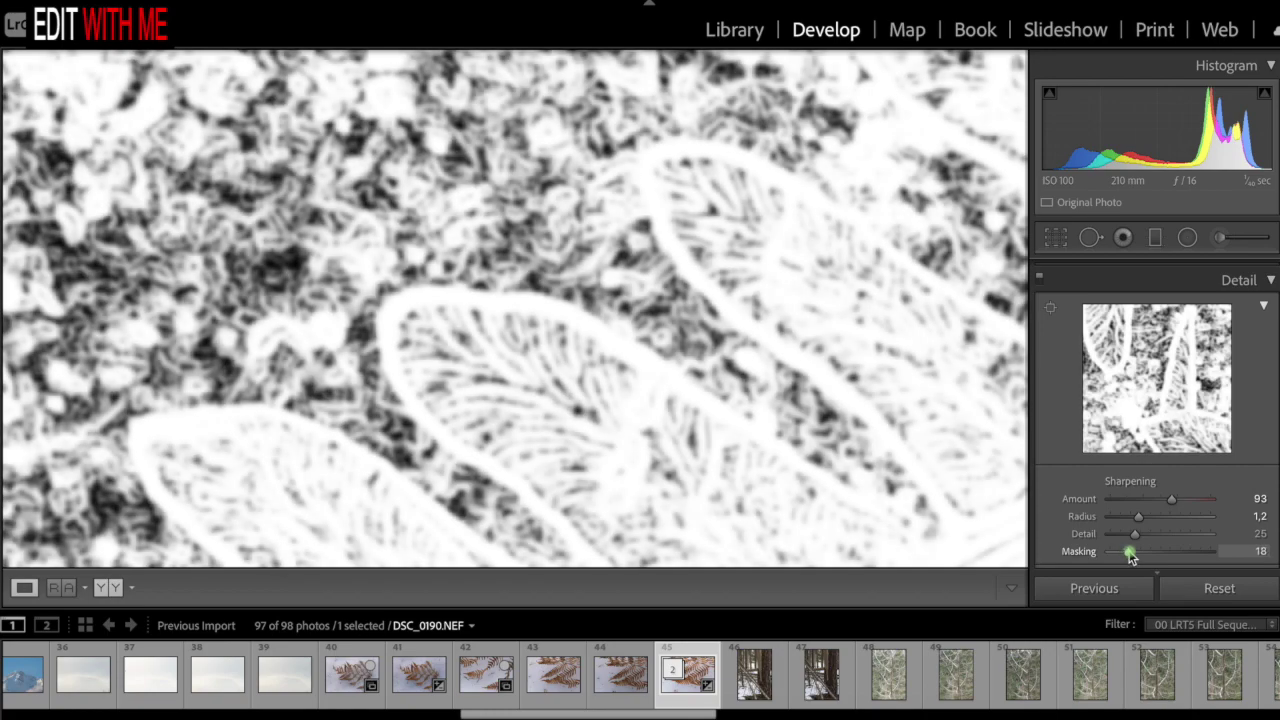
pyautogui.moveTo(1131, 557); pyautogui.dragTo(1156, 555)
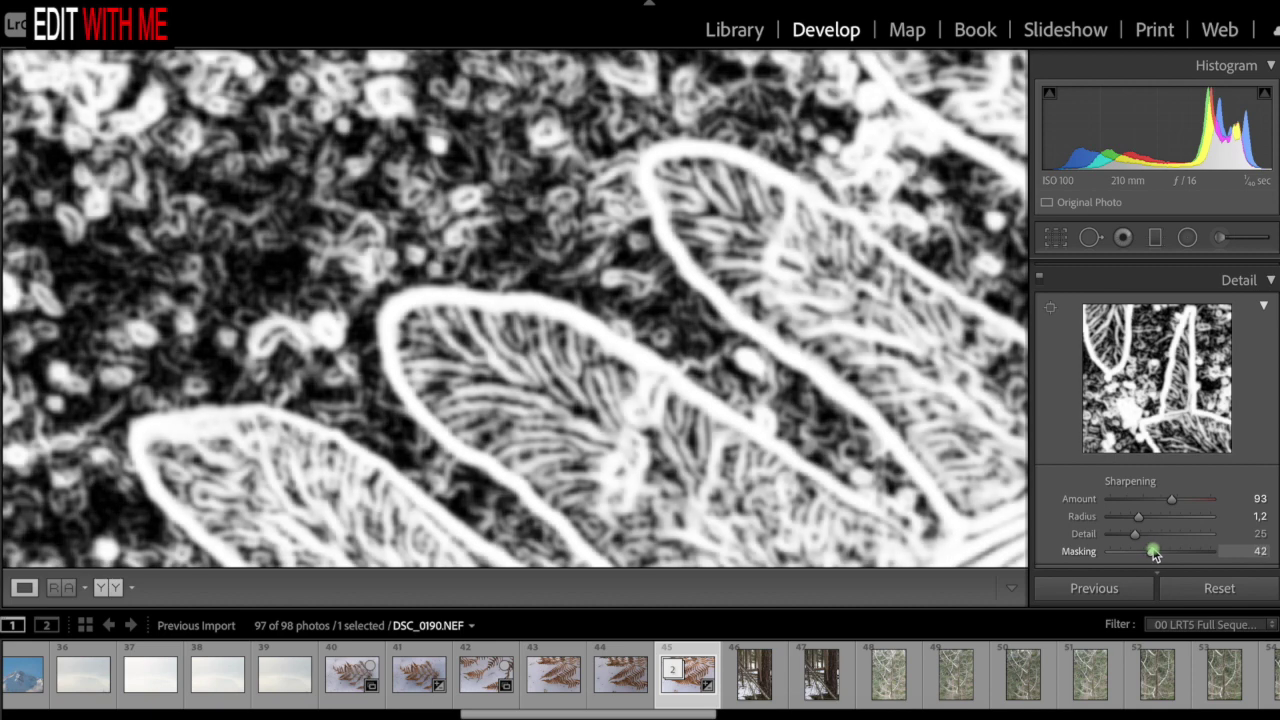
pyautogui.moveTo(1155, 555); pyautogui.dragTo(1157, 555)
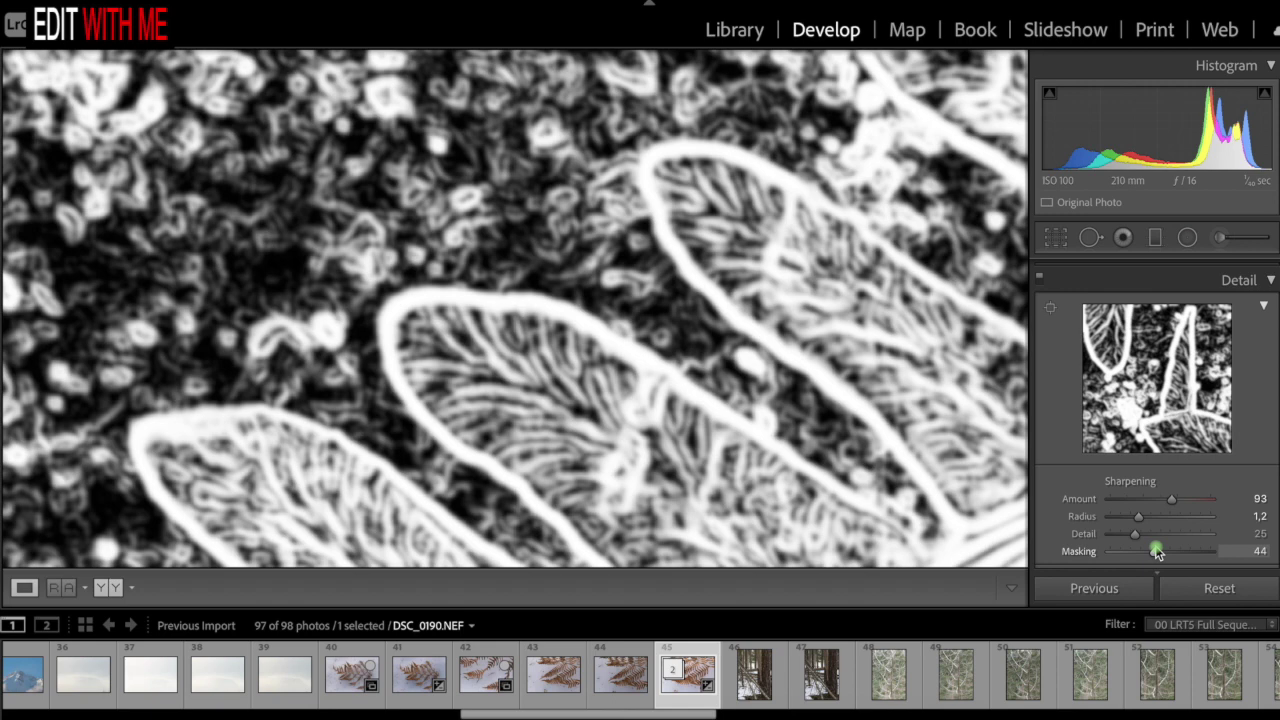
pyautogui.moveTo(1157, 552)
pyautogui.mouseDown()
pyautogui.moveTo(1100, 551)
pyautogui.moveTo(1157, 556)
pyautogui.mouseUp()
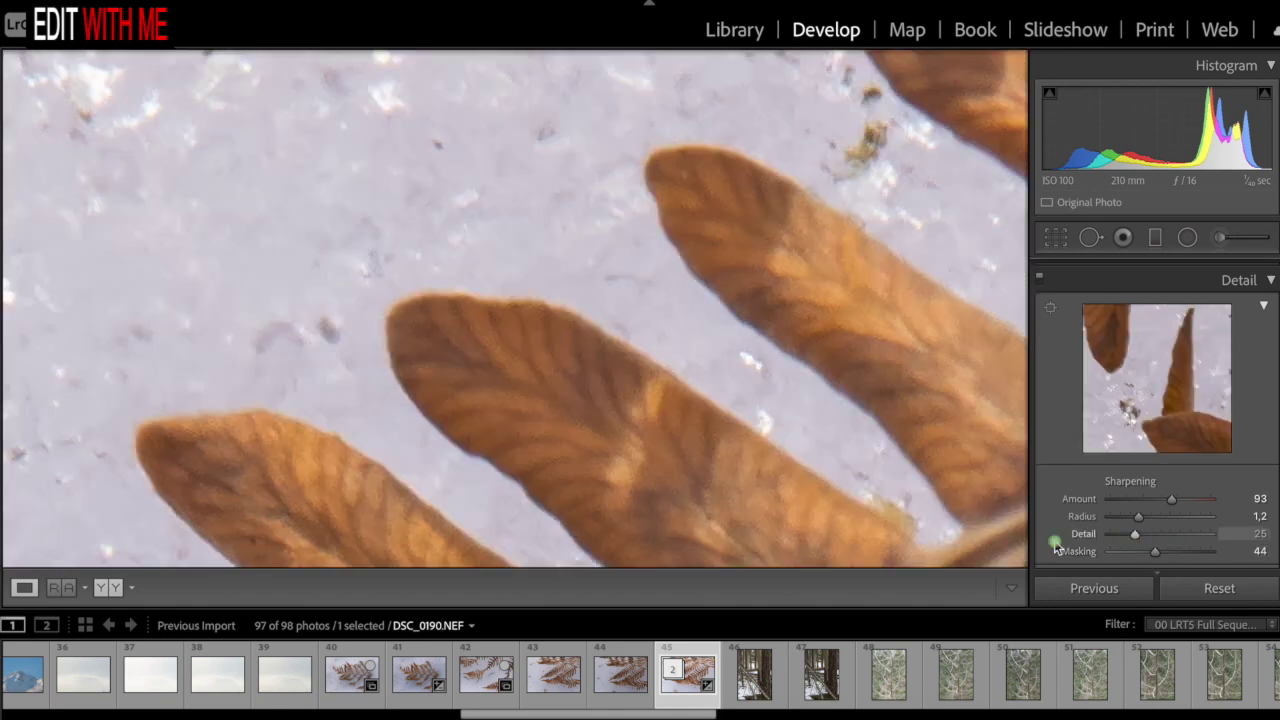
# Compare the leaf texture with and without the detail adjustments, leaving them enabled.
pyautogui.click(817, 395)
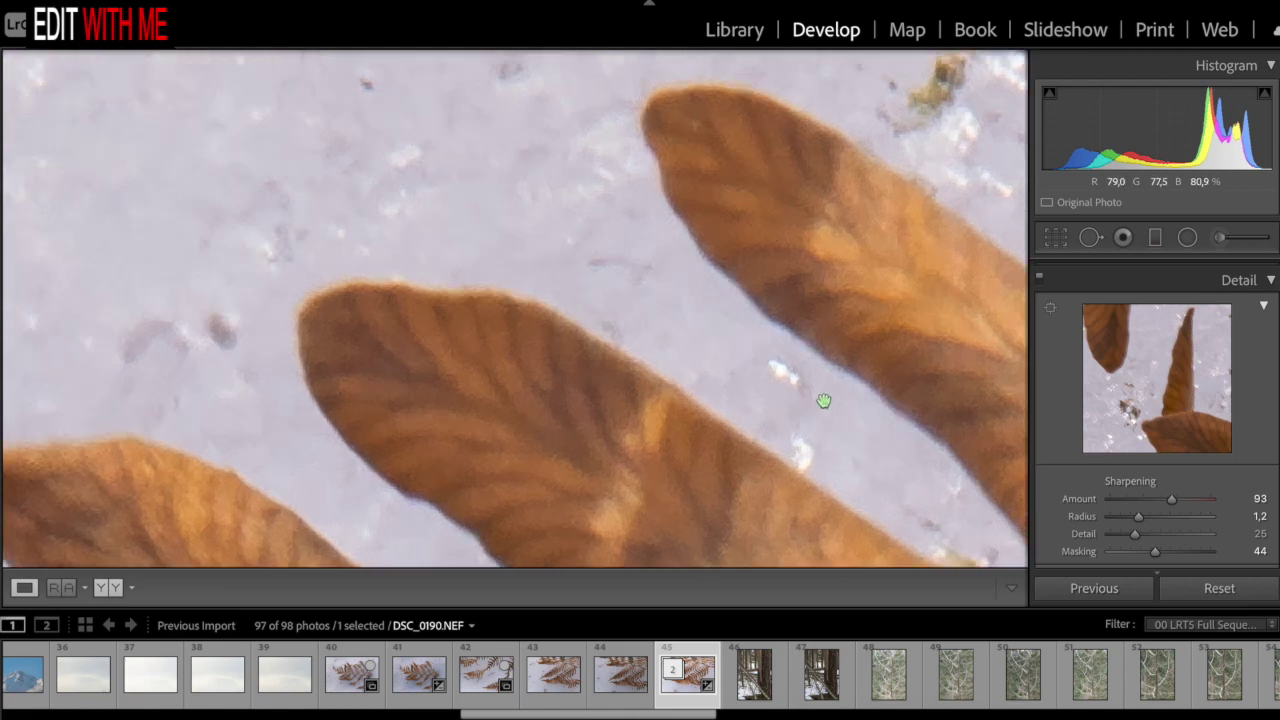
pyautogui.scroll(-3, 1163, 517)
pyautogui.scroll(3, 1140, 490)
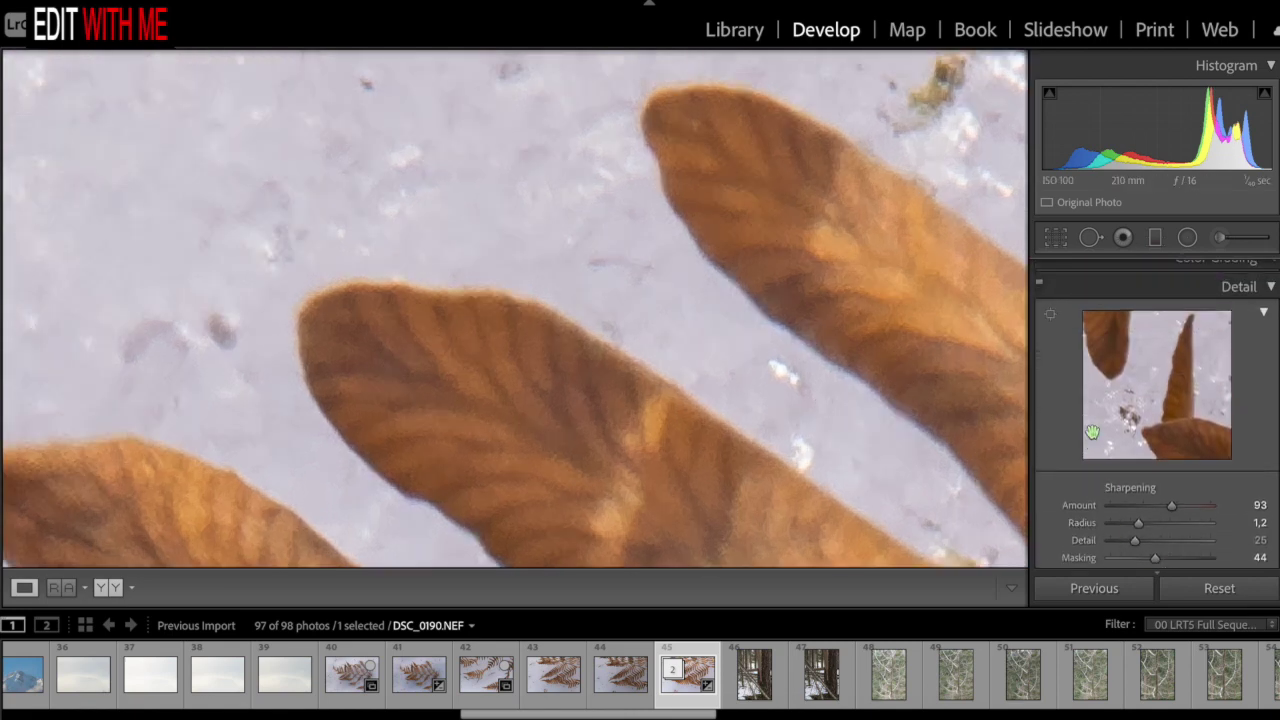
pyautogui.click(1039, 284)
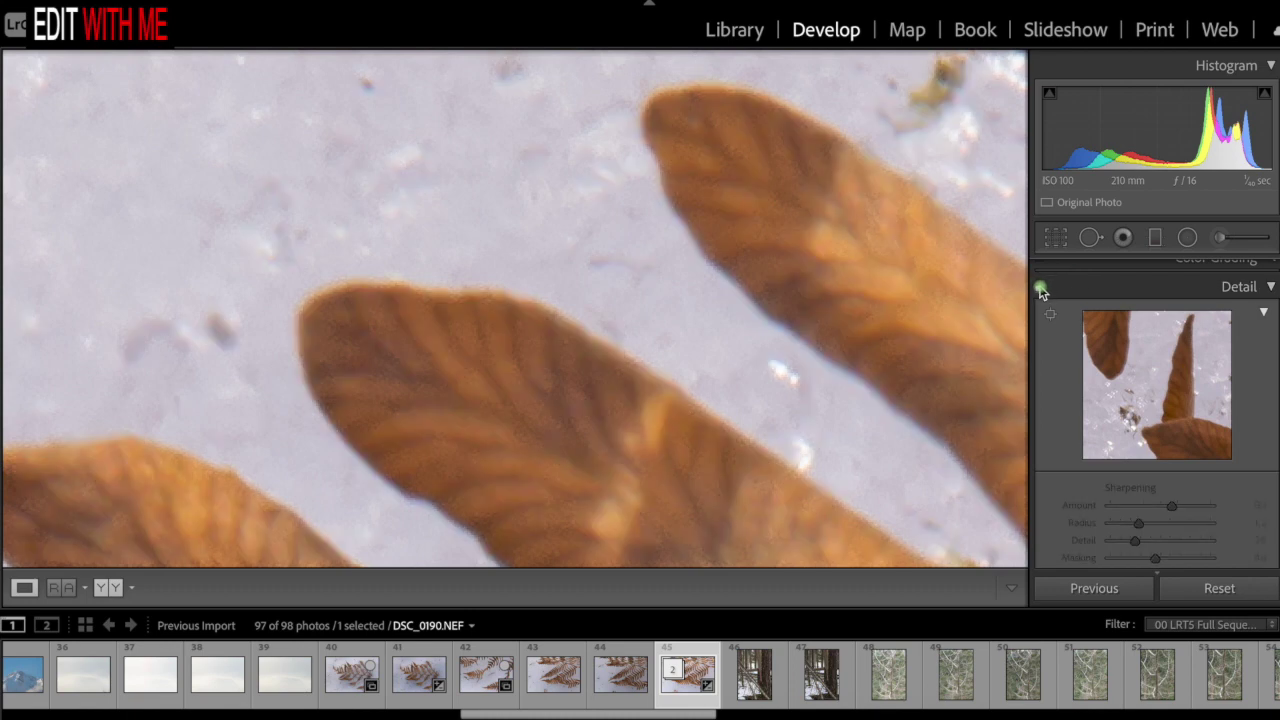
pyautogui.click(1040, 288)
pyautogui.click(1041, 288)
pyautogui.click(1041, 290)
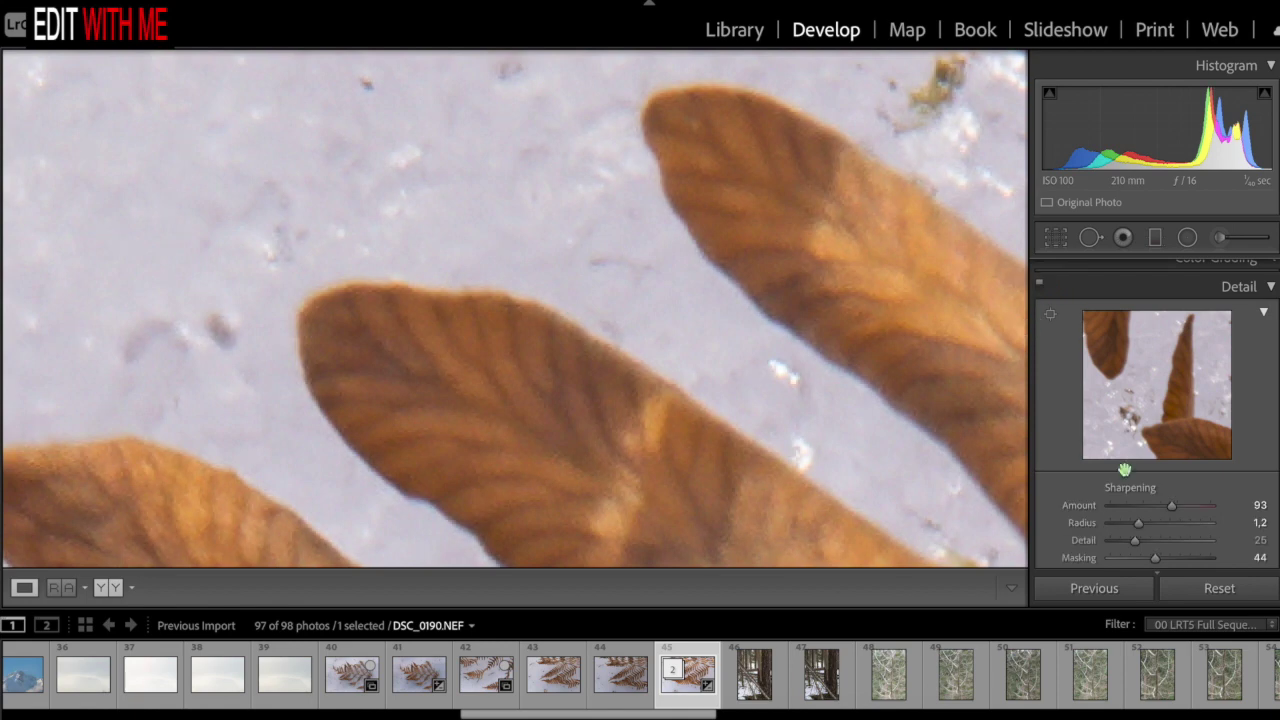
# Reduce noise with luminance set to 32 and color set to 100.
pyautogui.scroll(-4, 1135, 495)
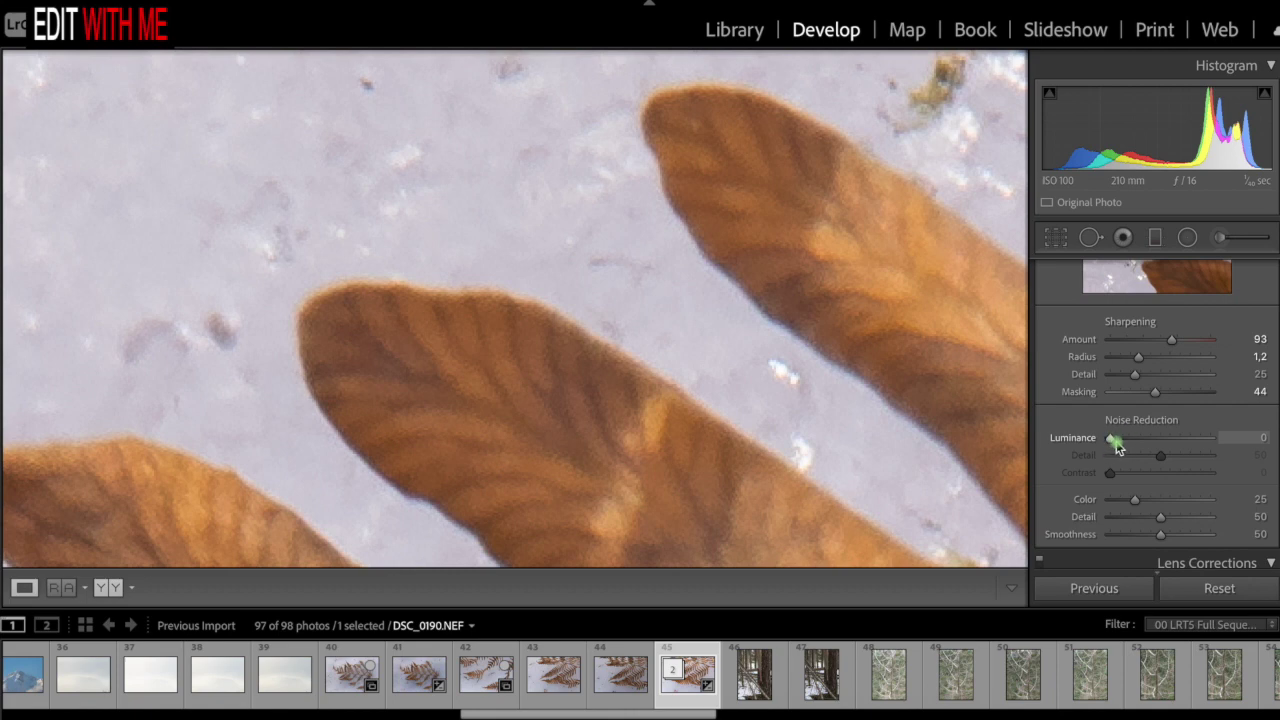
pyautogui.moveTo(1115, 445); pyautogui.dragTo(1119, 447)
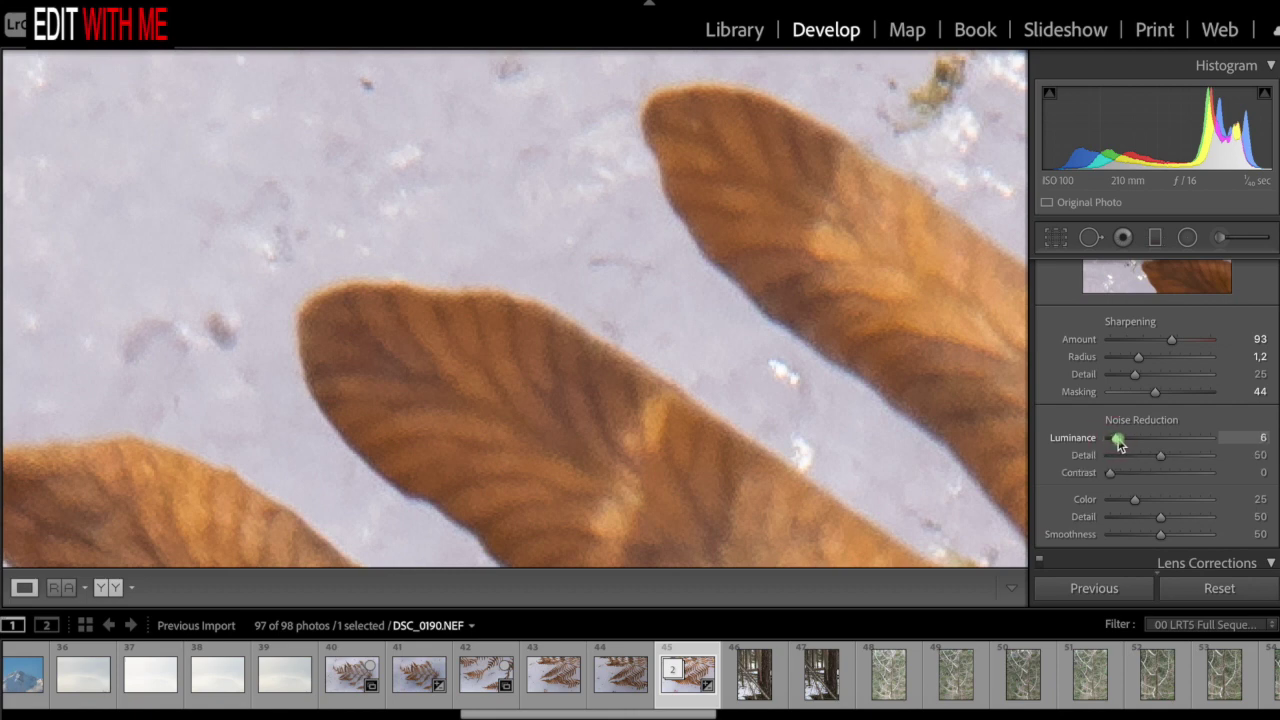
pyautogui.moveTo(1130, 446)
pyautogui.mouseDown()
pyautogui.moveTo(1103, 440)
pyautogui.moveTo(1143, 442)
pyautogui.mouseUp()
pyautogui.moveTo(1143, 442); pyautogui.dragTo(1145, 443)
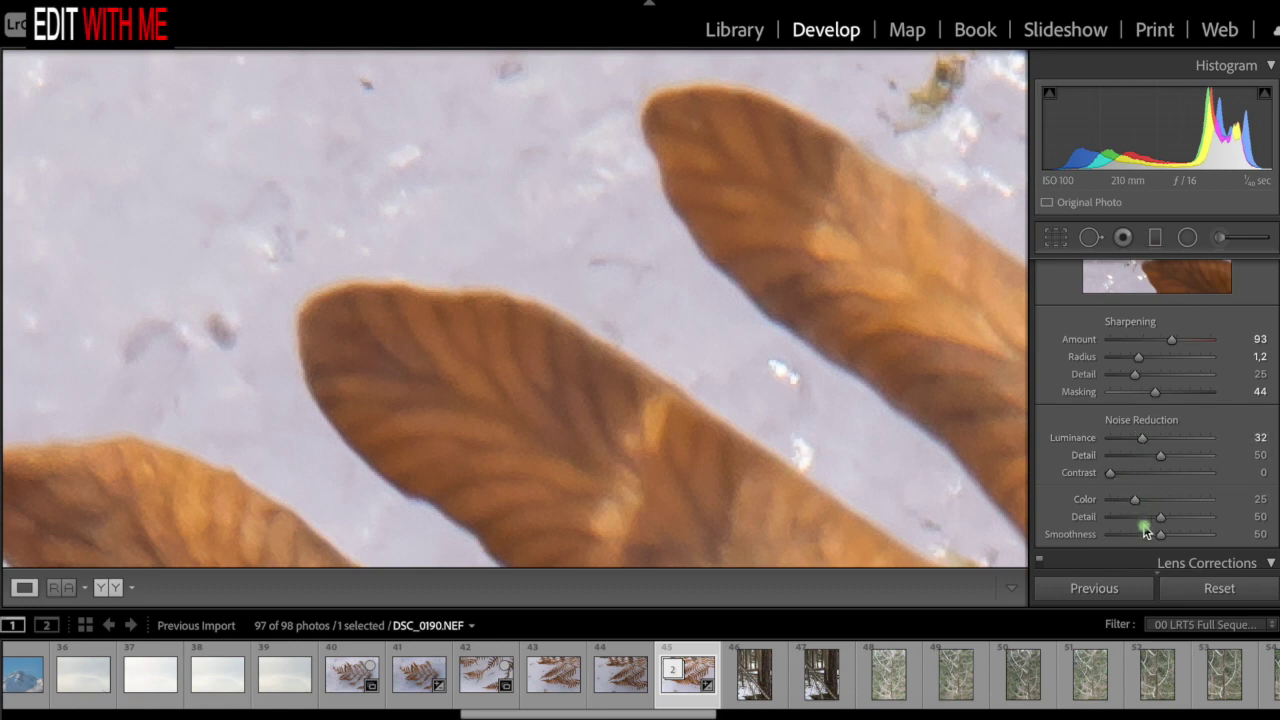
pyautogui.moveTo(1137, 507); pyautogui.dragTo(1248, 494)
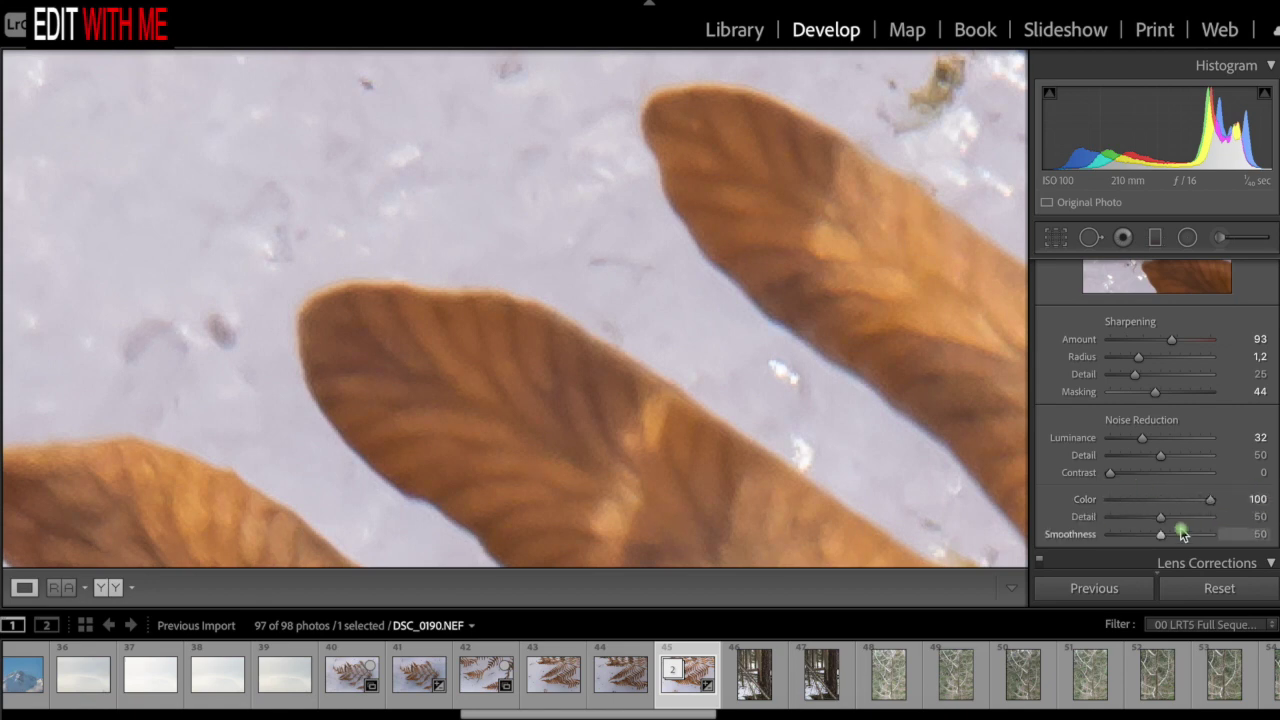
# Inspect the color fringing along the leaf edges and enable chromatic aberration removal in the lens corrections.
pyautogui.scroll(-1, 1165, 510)
pyautogui.scroll(-4, 1160, 500)
pyautogui.click(1050, 490)
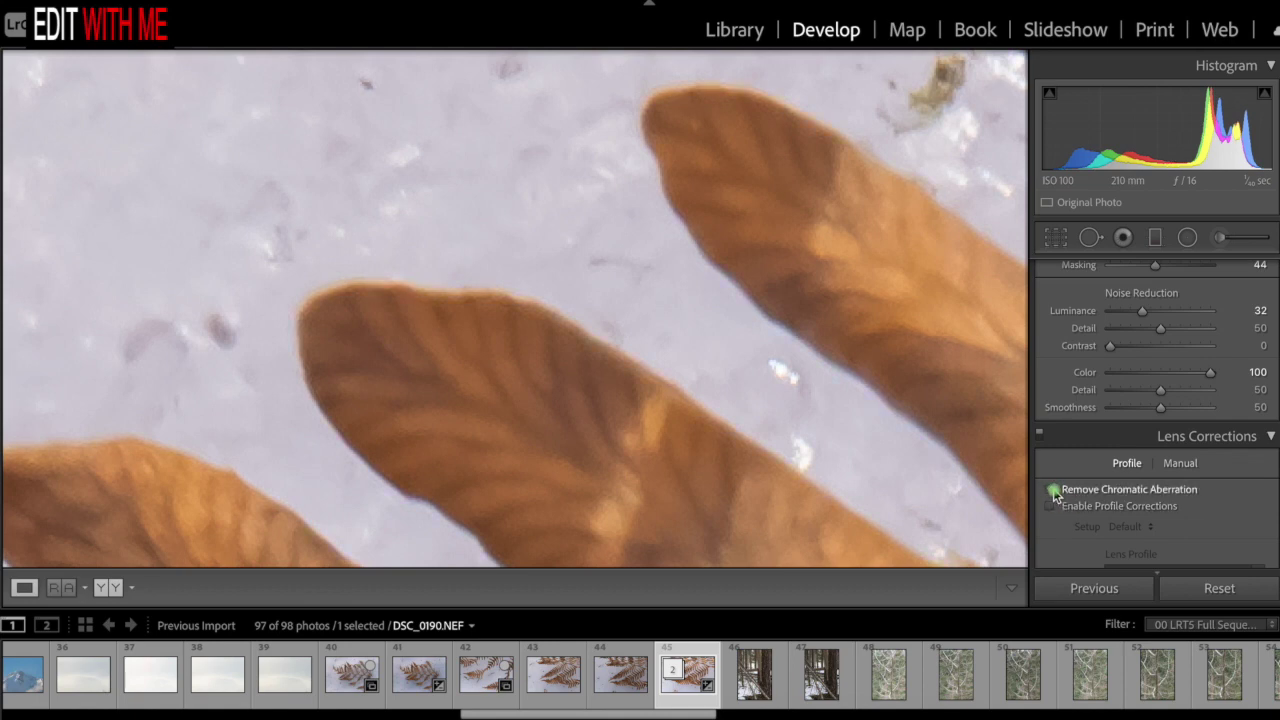
pyautogui.hotkey('ctrl', '=')
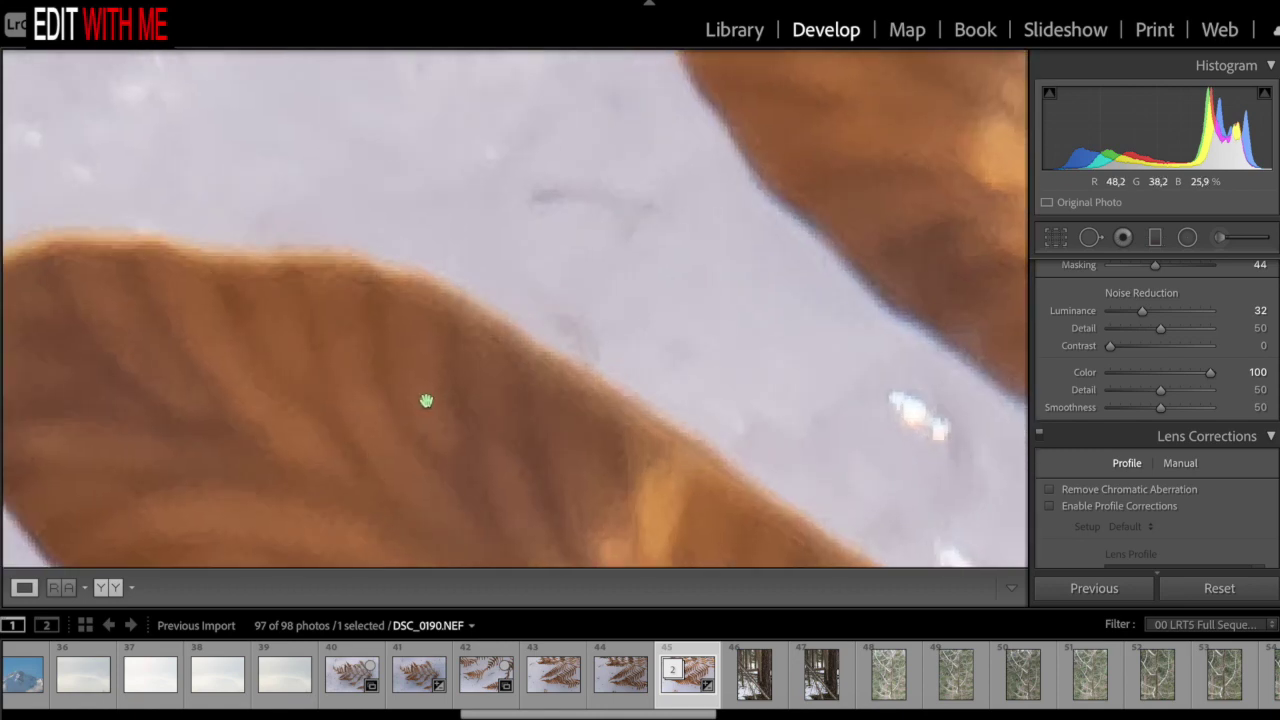
pyautogui.hotkey('ctrl', '-')
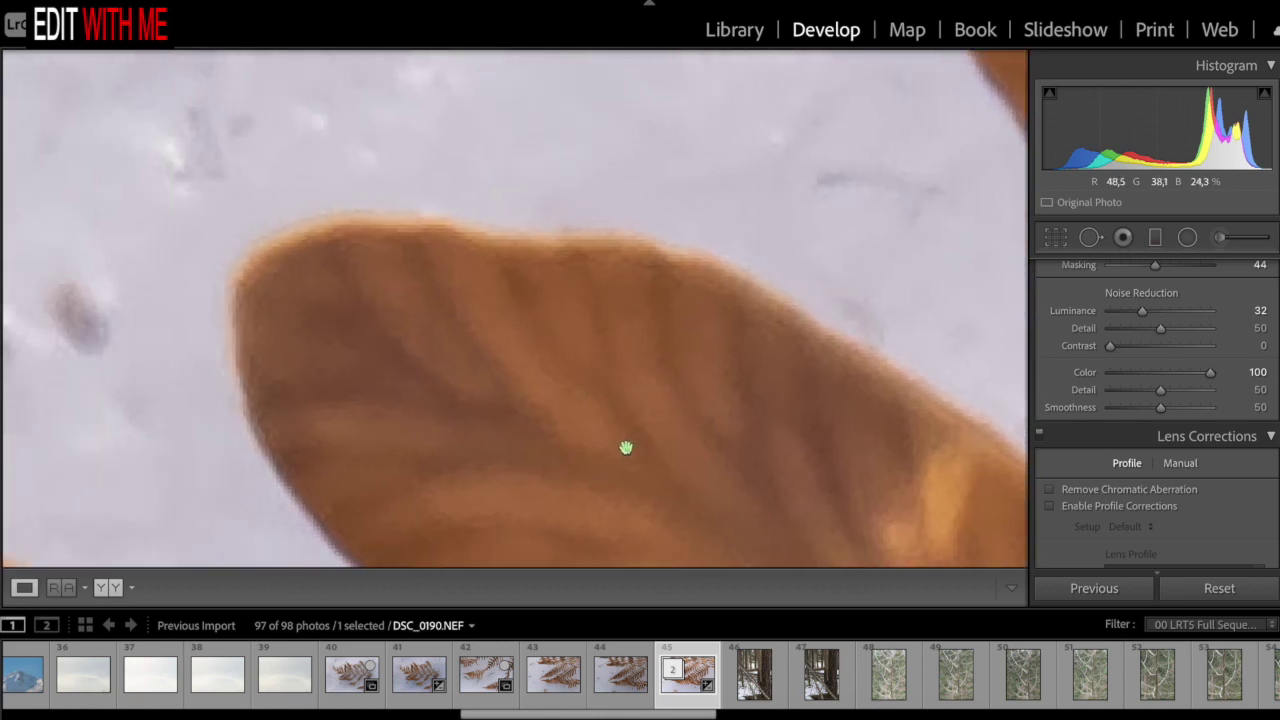
pyautogui.hotkey('ctrl', '-')
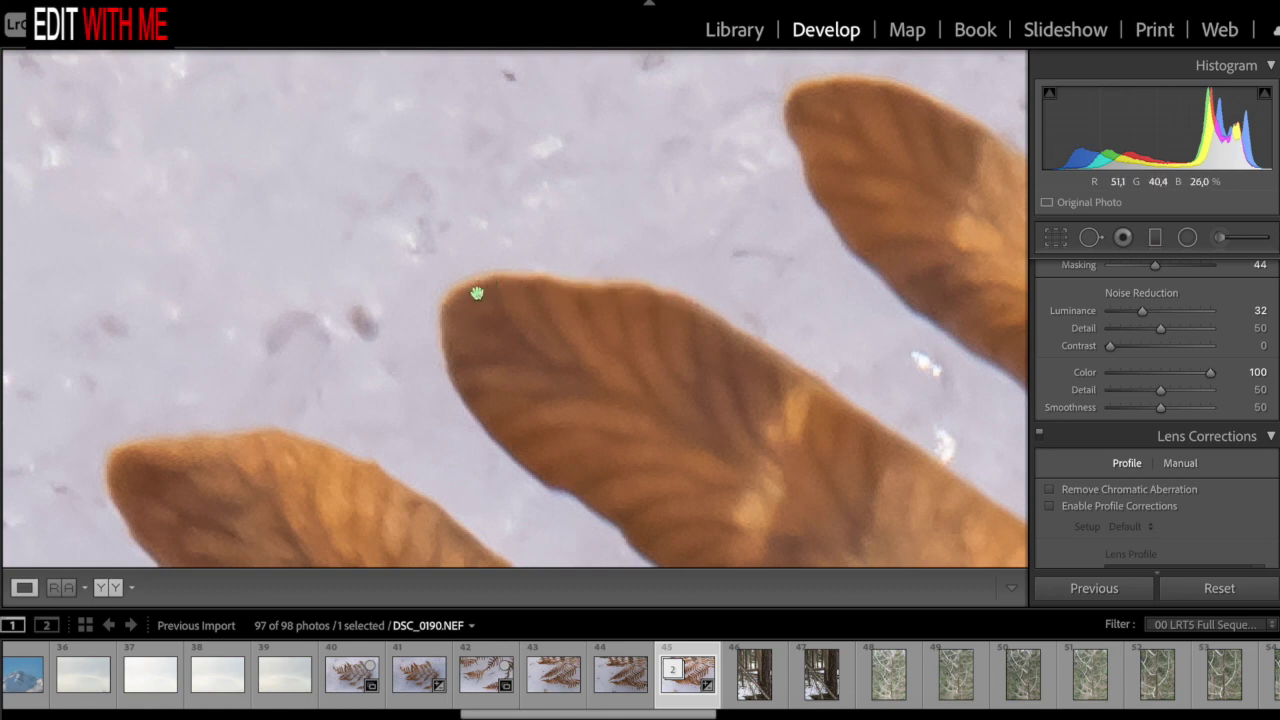
pyautogui.click(1052, 492)
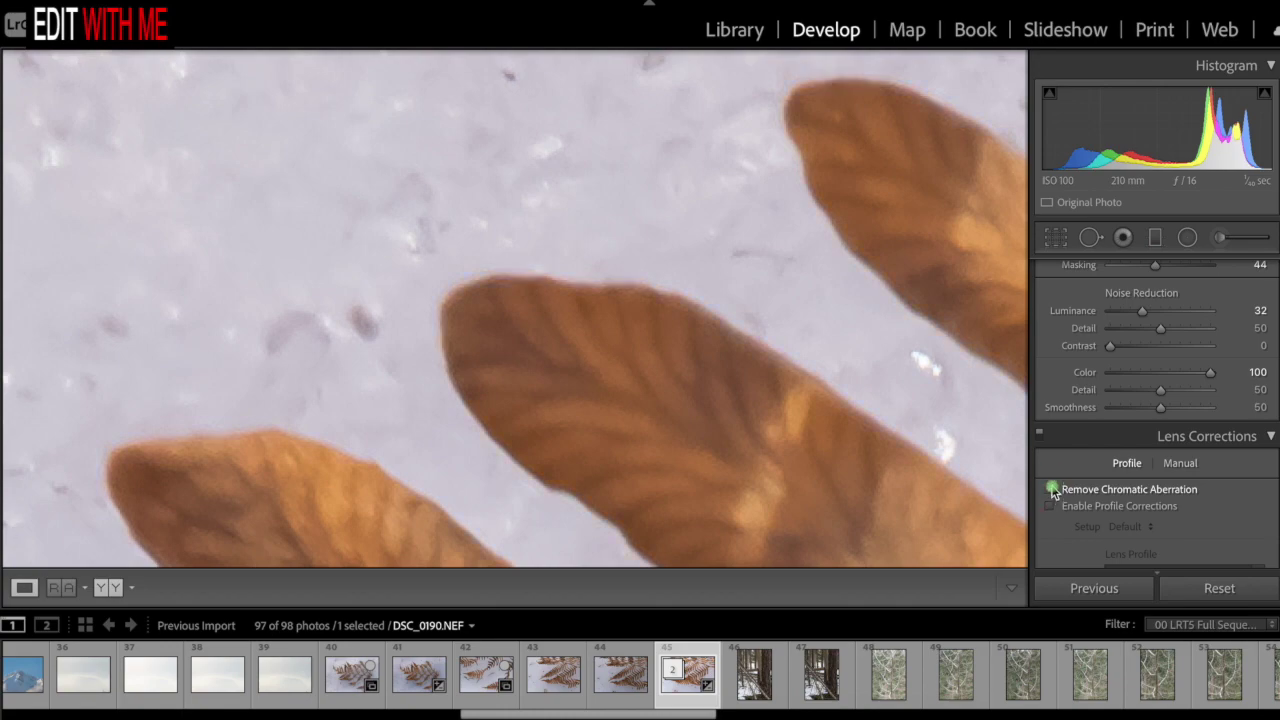
# Raise the blue primary saturation to +59 in the camera calibration, judging the color on the full photo.
pyautogui.hotkey('ctrl', '-')
pyautogui.hotkey('ctrl', '-')
pyautogui.hotkey('ctrl', '-')
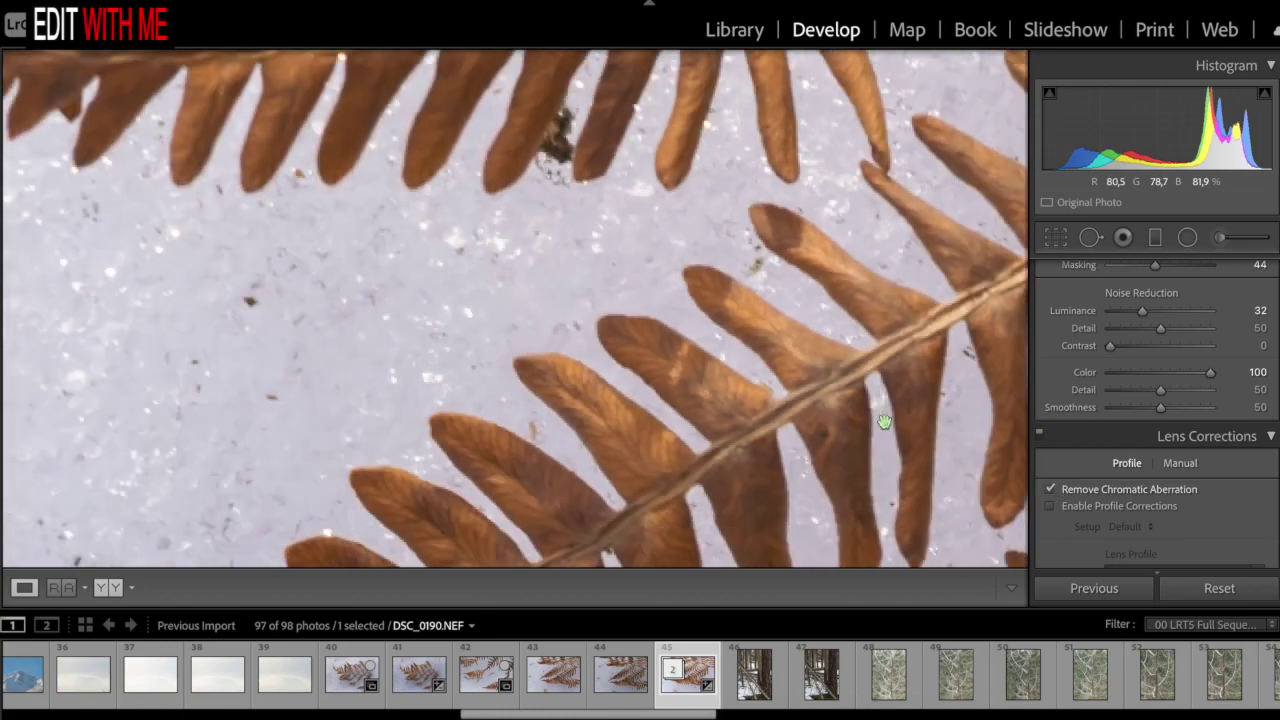
pyautogui.hotkey('ctrl', '-')
pyautogui.hotkey('ctrl', '-')
pyautogui.hotkey('ctrl', '-')
pyautogui.hotkey('ctrl', '-')
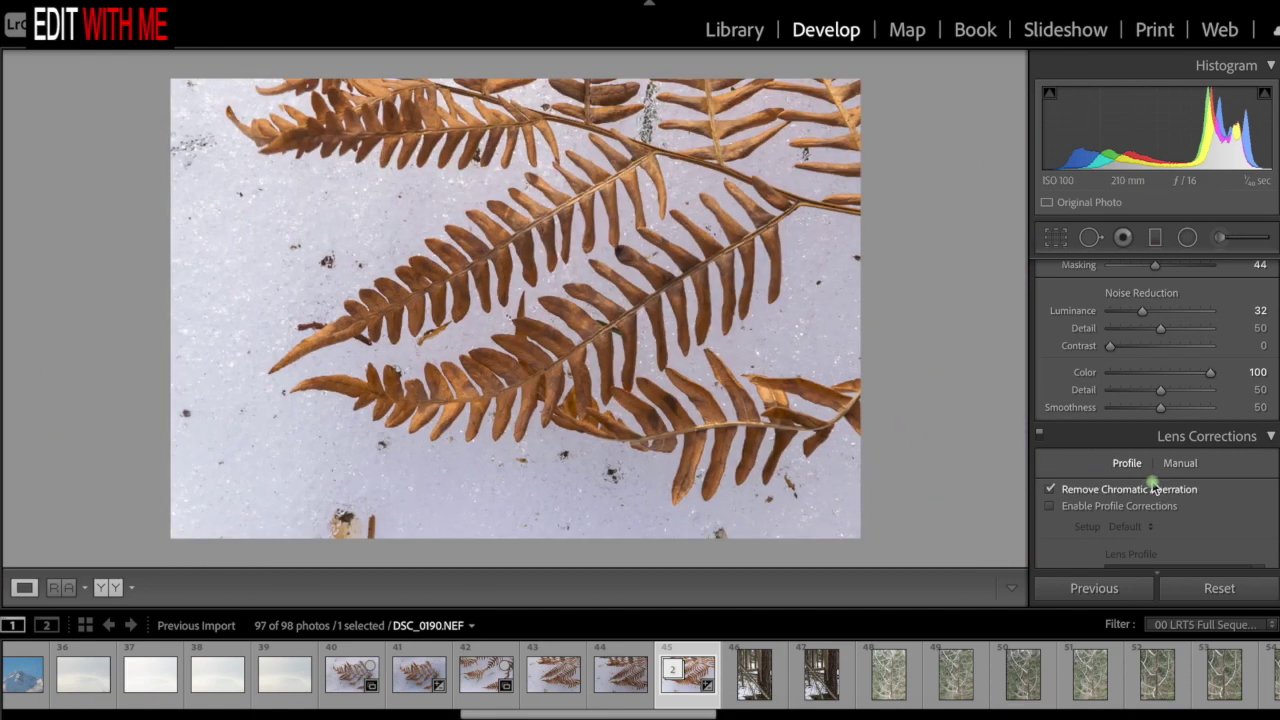
pyautogui.scroll(-5, 1160, 492)
pyautogui.scroll(-5, 1157, 494)
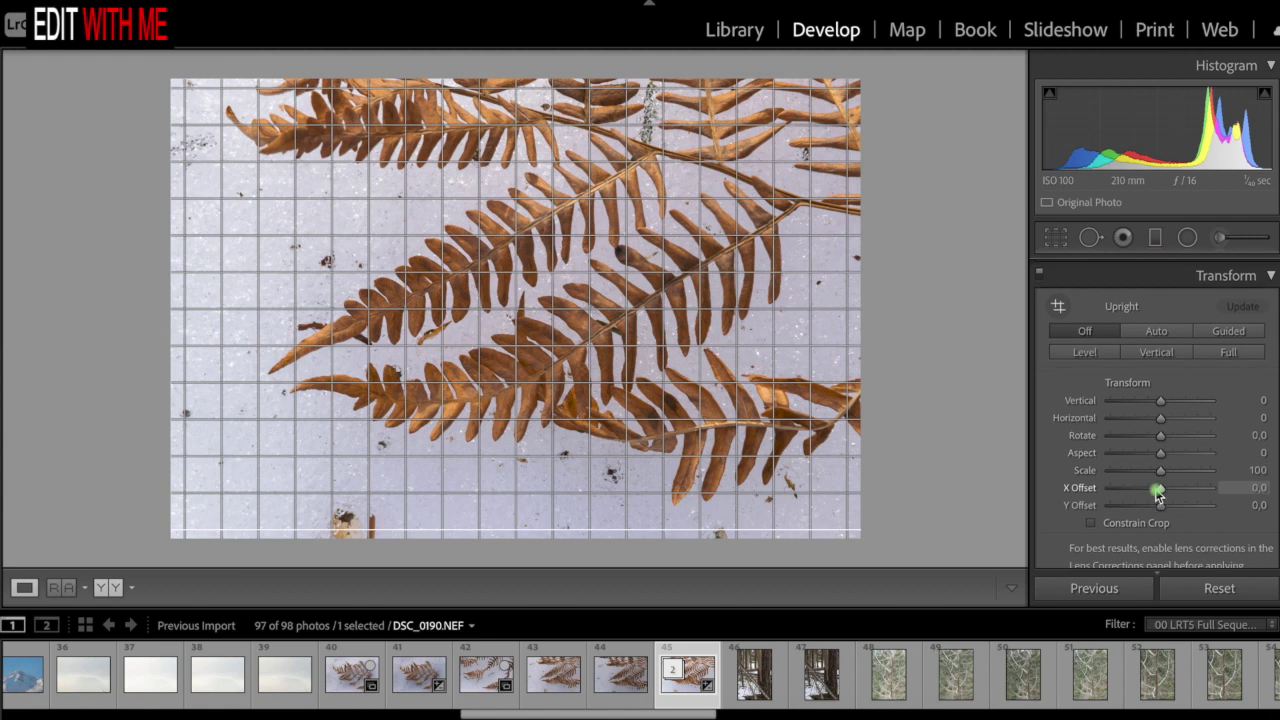
pyautogui.scroll(-10, 1160, 497)
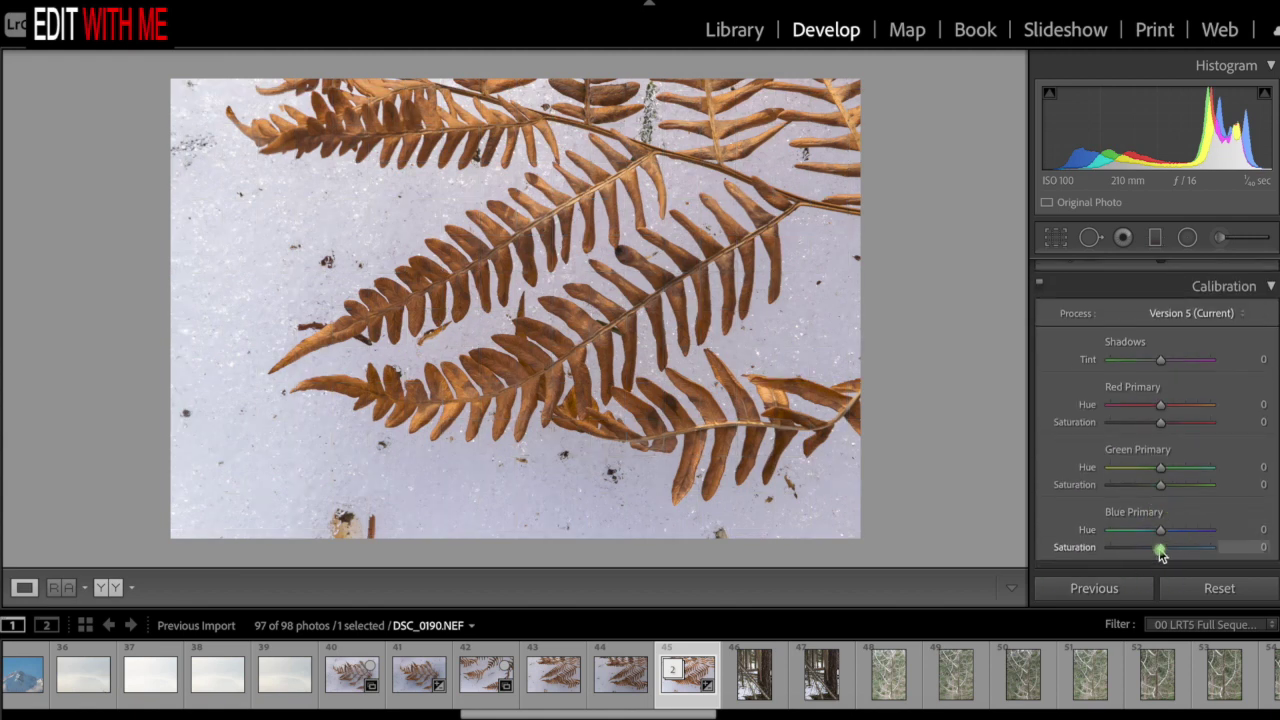
pyautogui.moveTo(1169, 557)
pyautogui.mouseDown()
pyautogui.moveTo(1222, 552)
pyautogui.moveTo(1162, 554)
pyautogui.moveTo(1211, 553)
pyautogui.moveTo(1165, 553)
pyautogui.moveTo(1190, 553)
pyautogui.mouseUp()
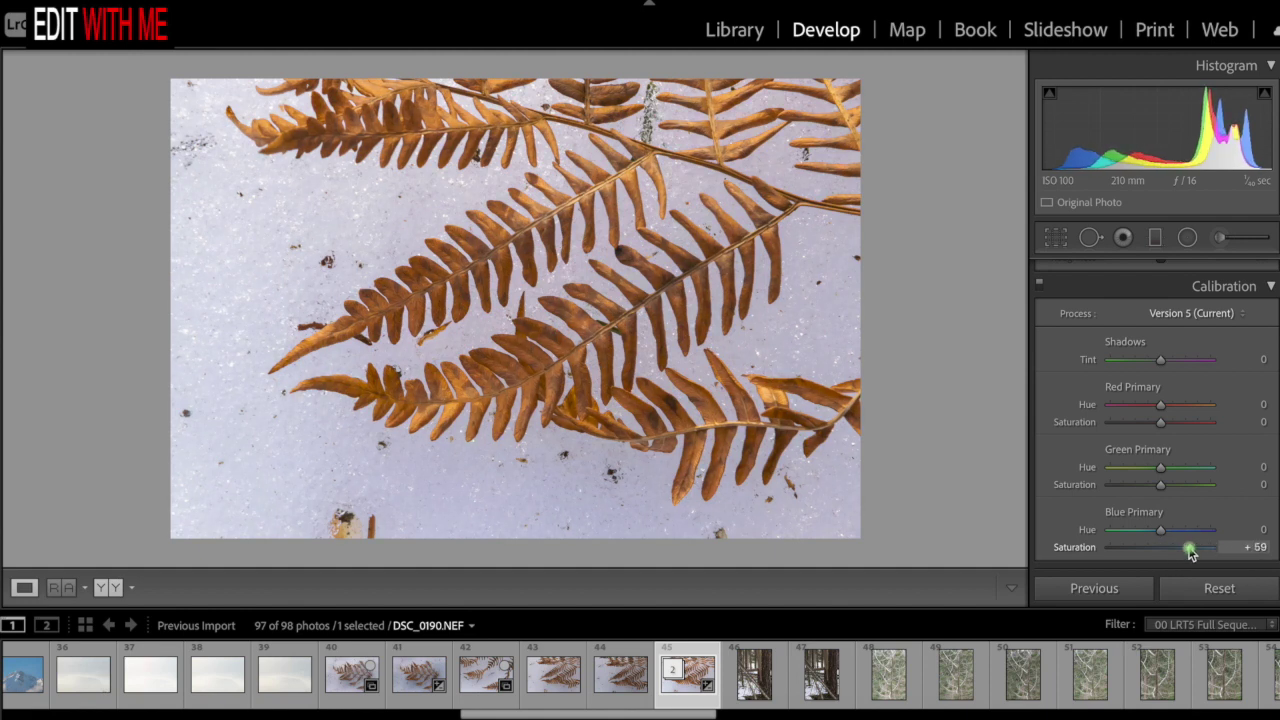
# Raise the blue primary saturation to +100 in the camera calibration.
pyautogui.moveTo(1190, 553)
pyautogui.mouseDown()
pyautogui.moveTo(1160, 553)
pyautogui.moveTo(1228, 556)
pyautogui.moveTo(1191, 557)
pyautogui.mouseUp()
pyautogui.moveTo(1200, 558)
pyautogui.mouseDown()
pyautogui.moveTo(1260, 549)
pyautogui.moveTo(1213, 558)
pyautogui.mouseUp()
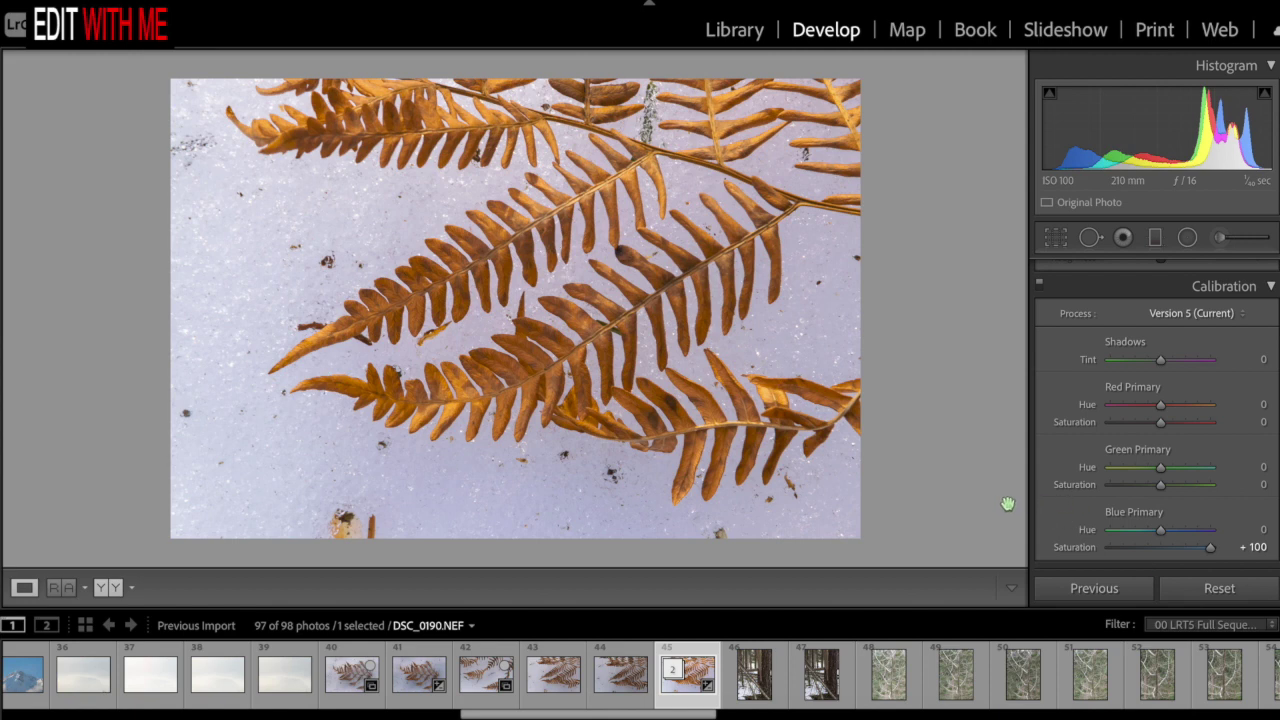
# Start cropping the fern photo with the aspect ratio set to 4 x 5 / 8 x 10.
pyautogui.click(1155, 240)
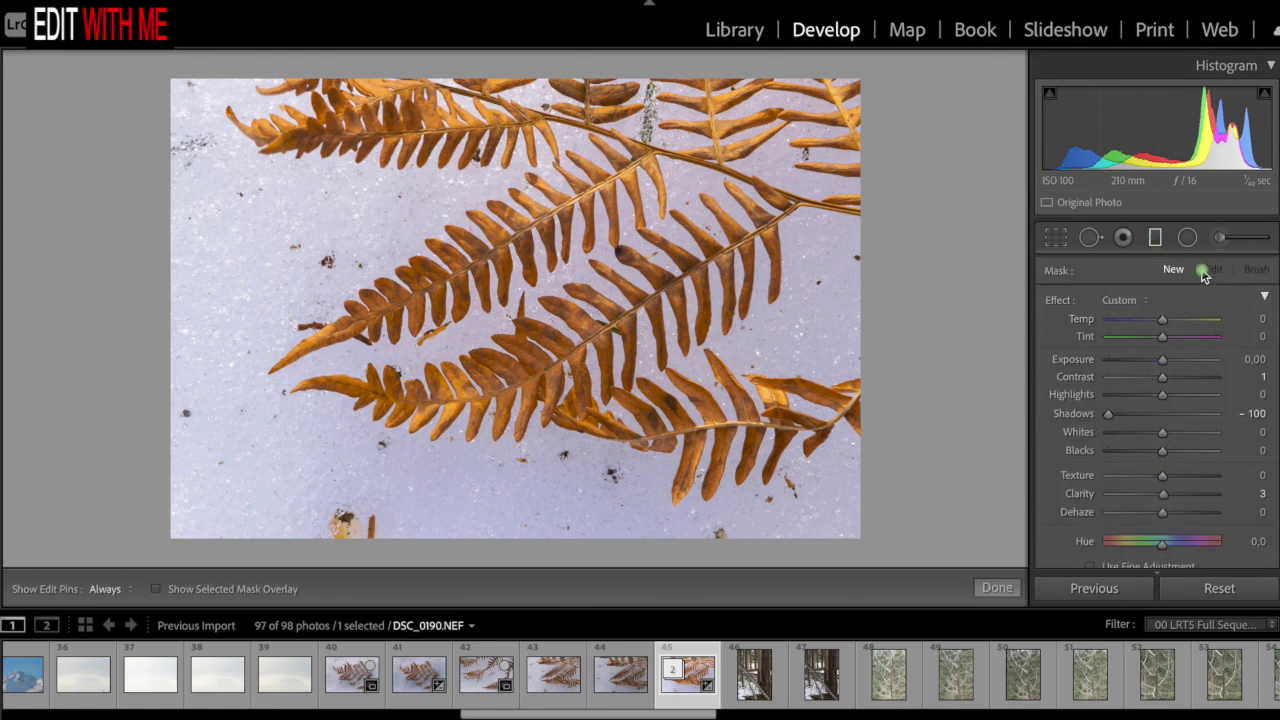
pyautogui.click(1057, 238)
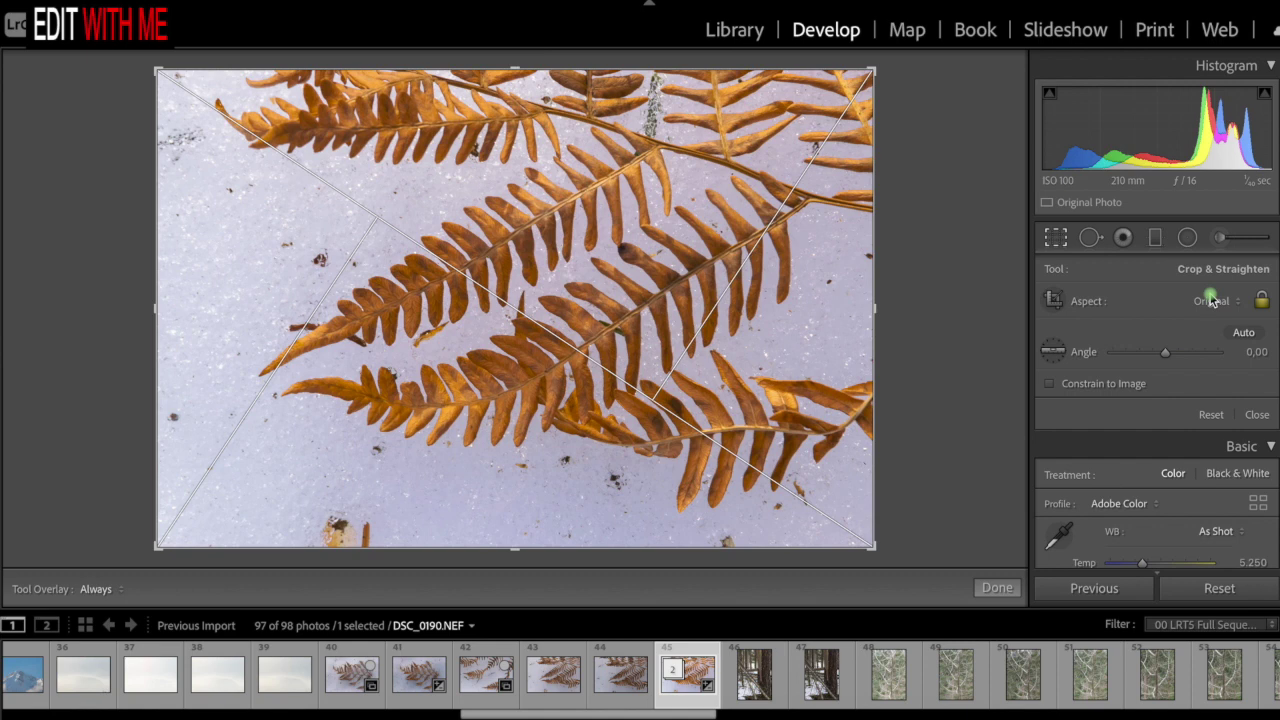
pyautogui.click(1224, 305)
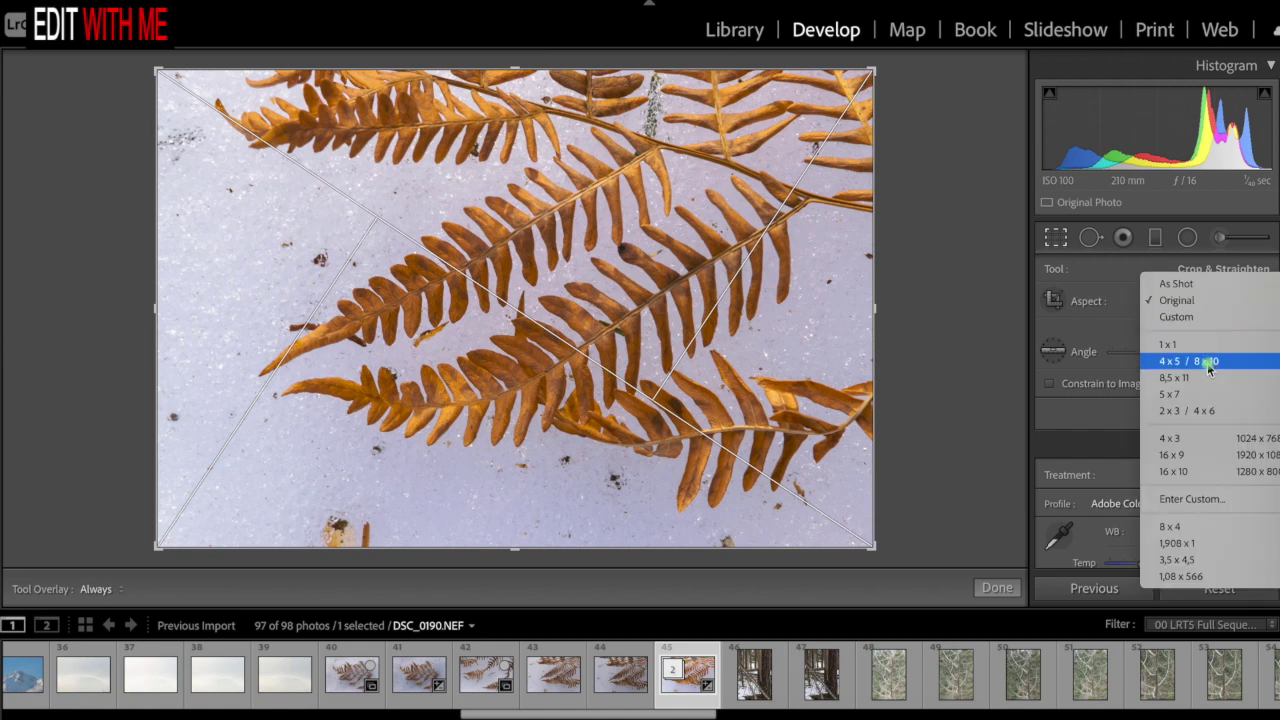
pyautogui.click(1206, 362)
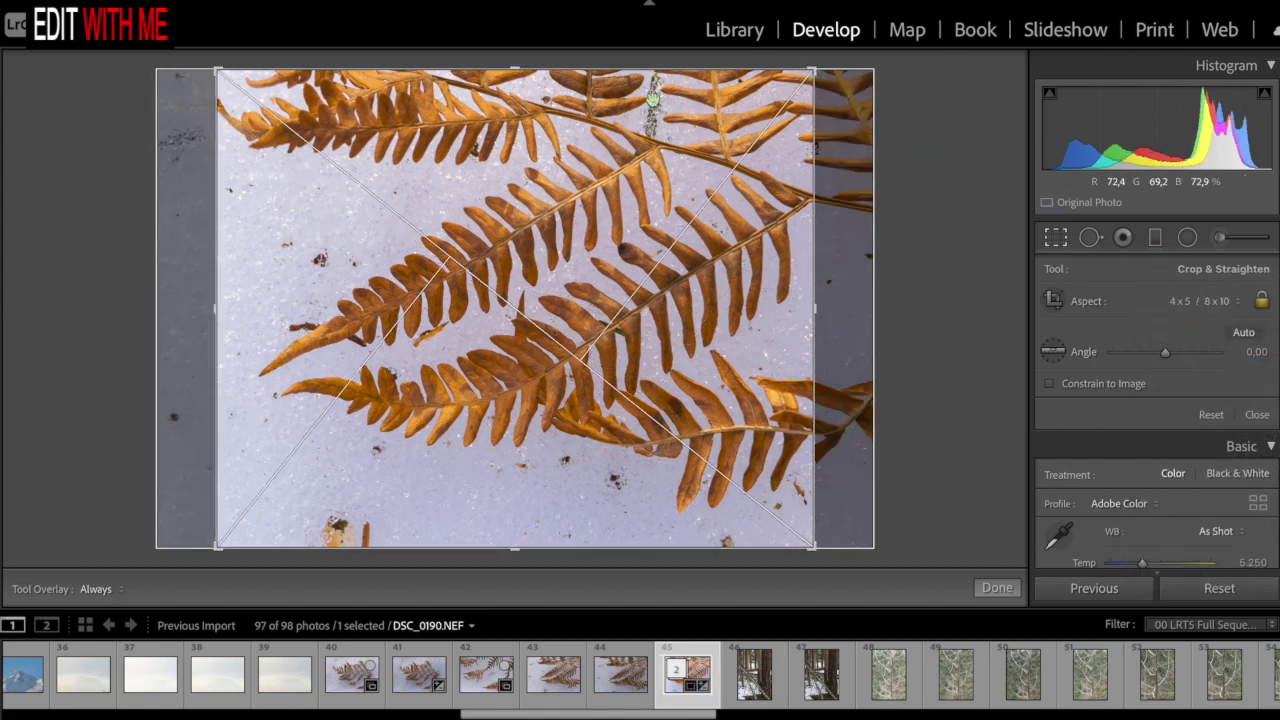
# Tighten and reposition the crop around the tips of the two middle fronds, leaving out the upper frond, and apply it.
pyautogui.moveTo(220, 72); pyautogui.dragTo(255, 105)
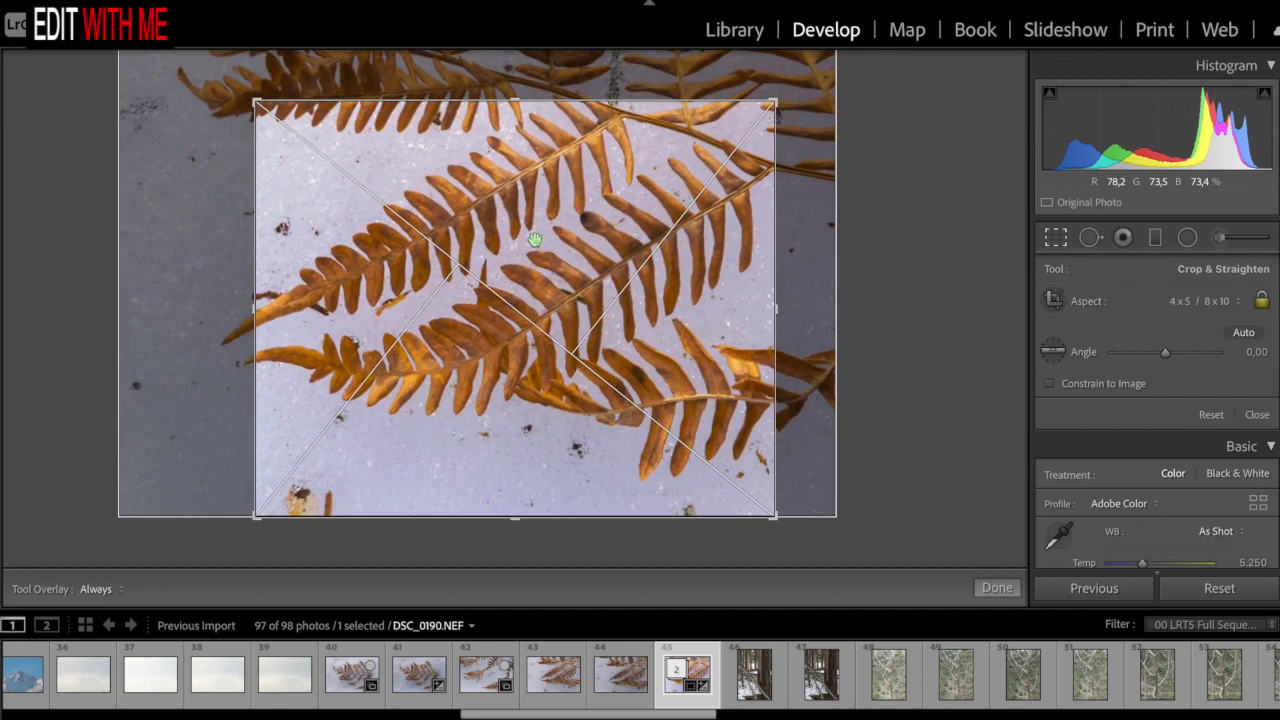
pyautogui.moveTo(590, 268); pyautogui.dragTo(636, 272)
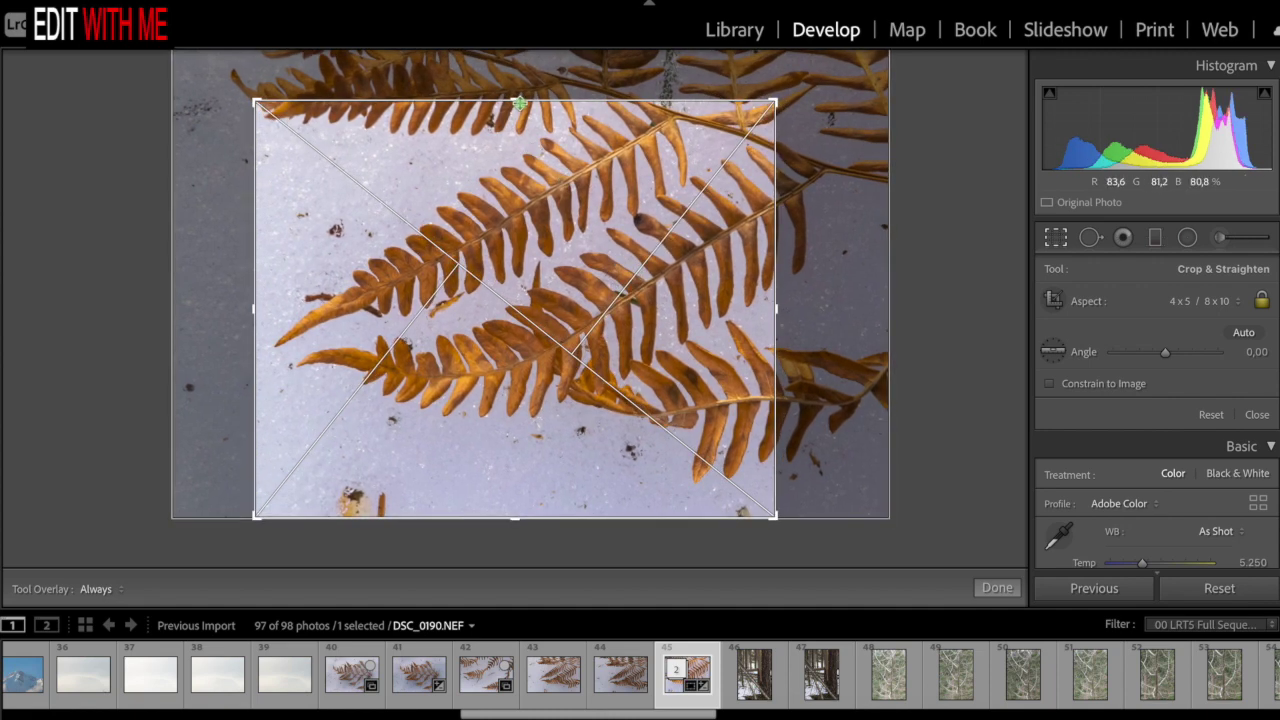
pyautogui.moveTo(519, 103); pyautogui.dragTo(519, 114)
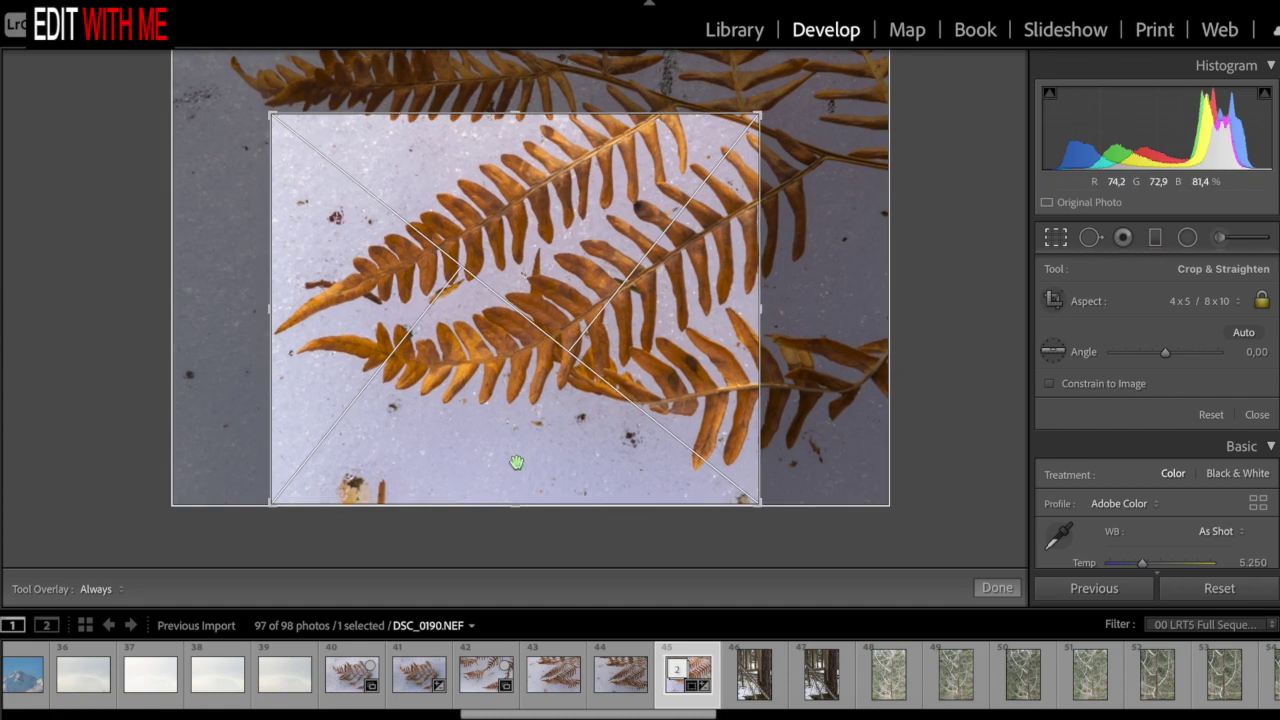
pyautogui.moveTo(514, 506); pyautogui.dragTo(514, 499)
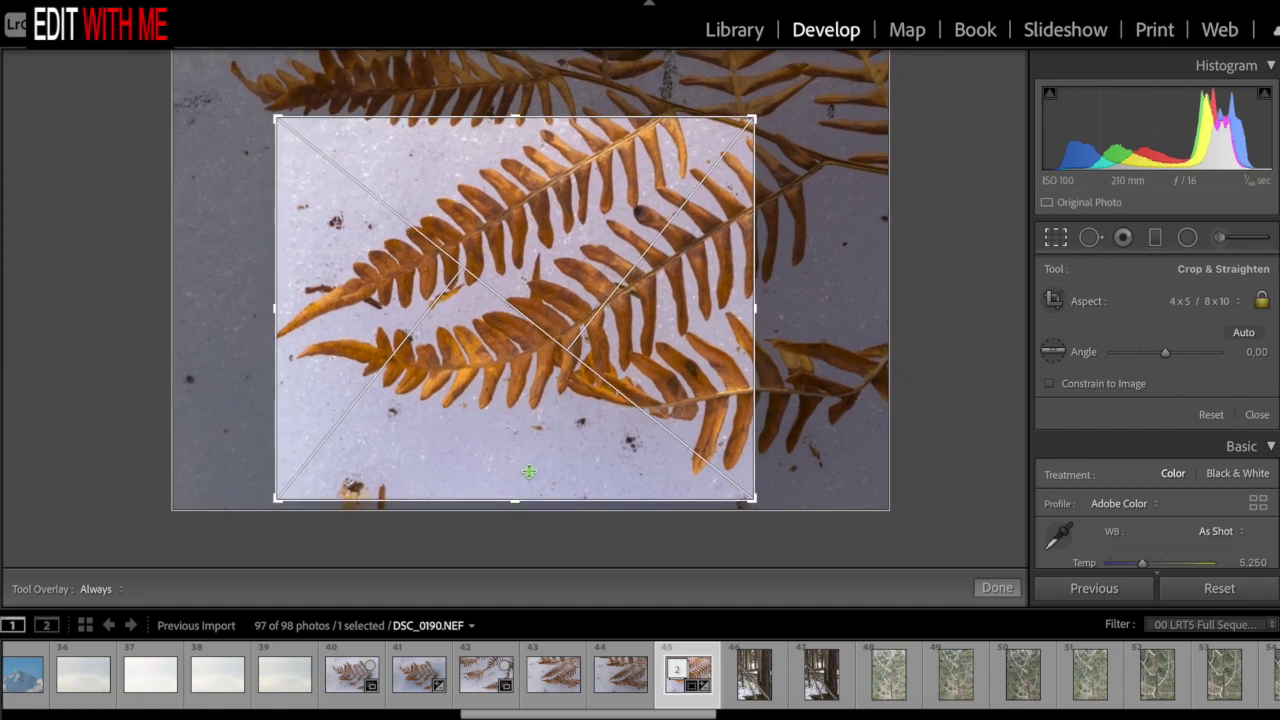
pyautogui.moveTo(563, 409)
pyautogui.mouseDown()
pyautogui.moveTo(581, 417)
pyautogui.moveTo(587, 402)
pyautogui.mouseUp()
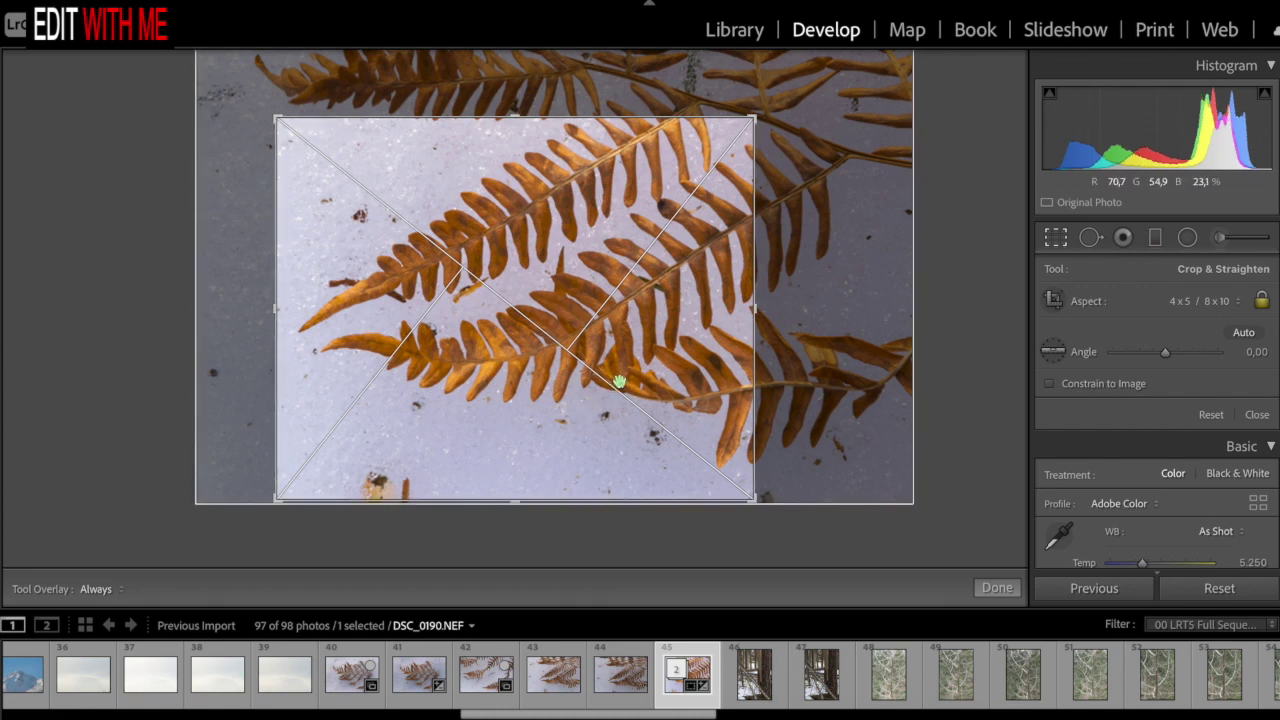
pyautogui.moveTo(714, 408); pyautogui.dragTo(700, 414)
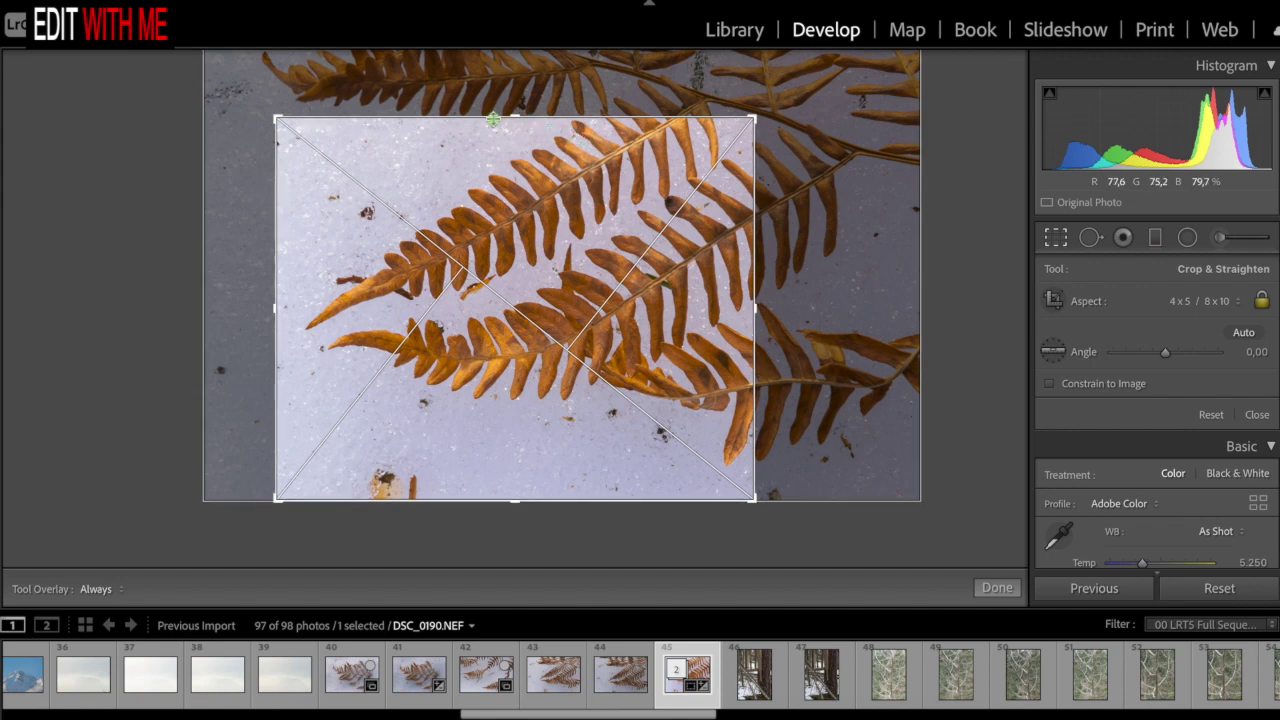
pyautogui.press('Return')
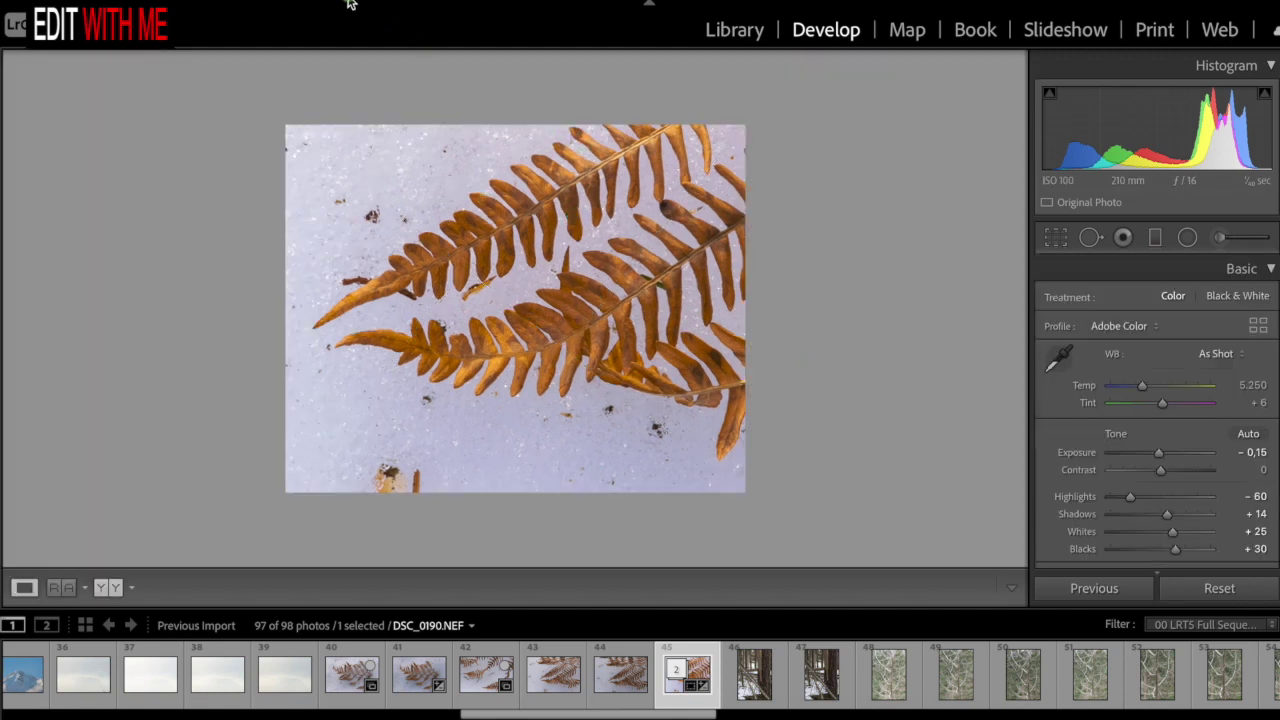
# Rotate the cropped fern photo clockwise.
pyautogui.click(218, 0)
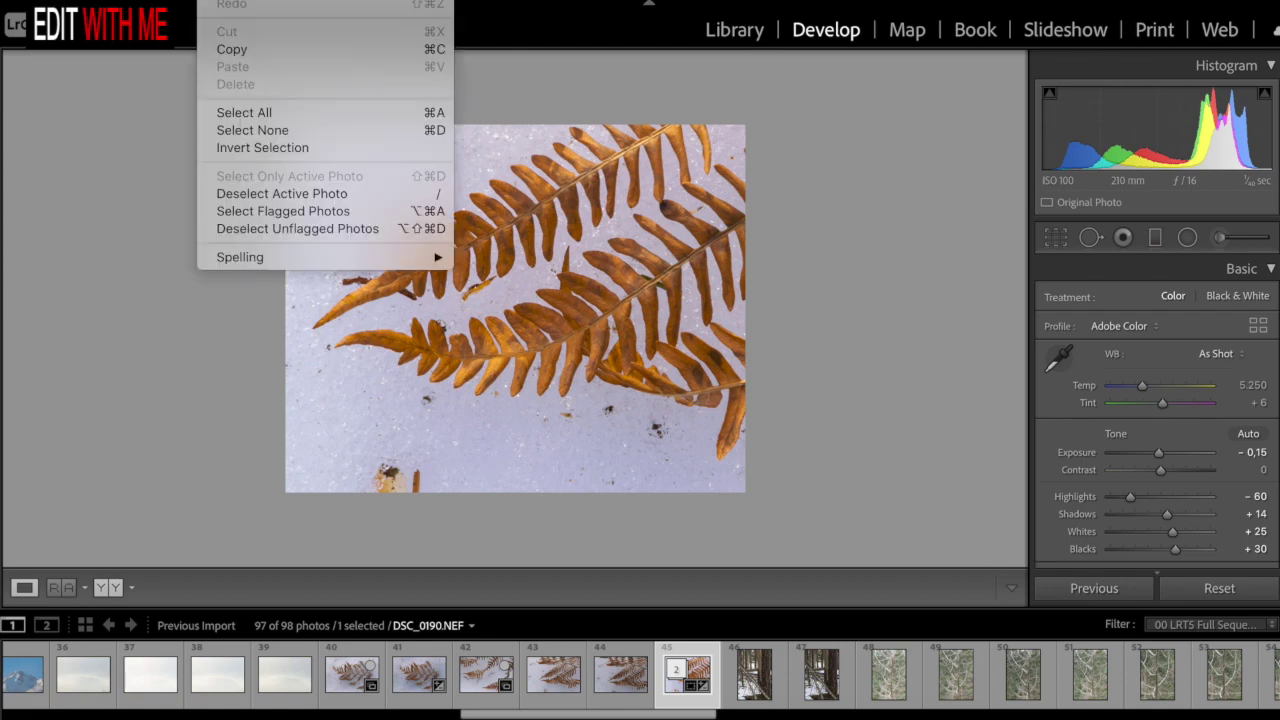
pyautogui.moveTo(330, 0)
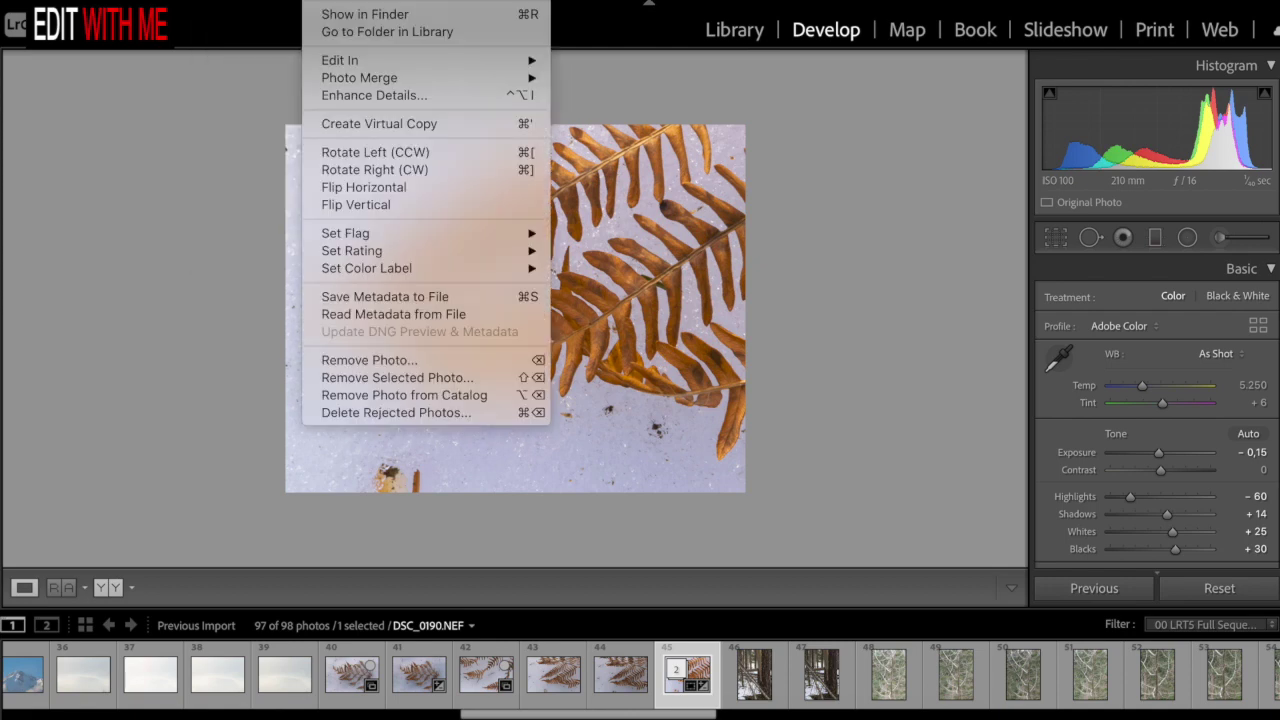
pyautogui.click(423, 172)
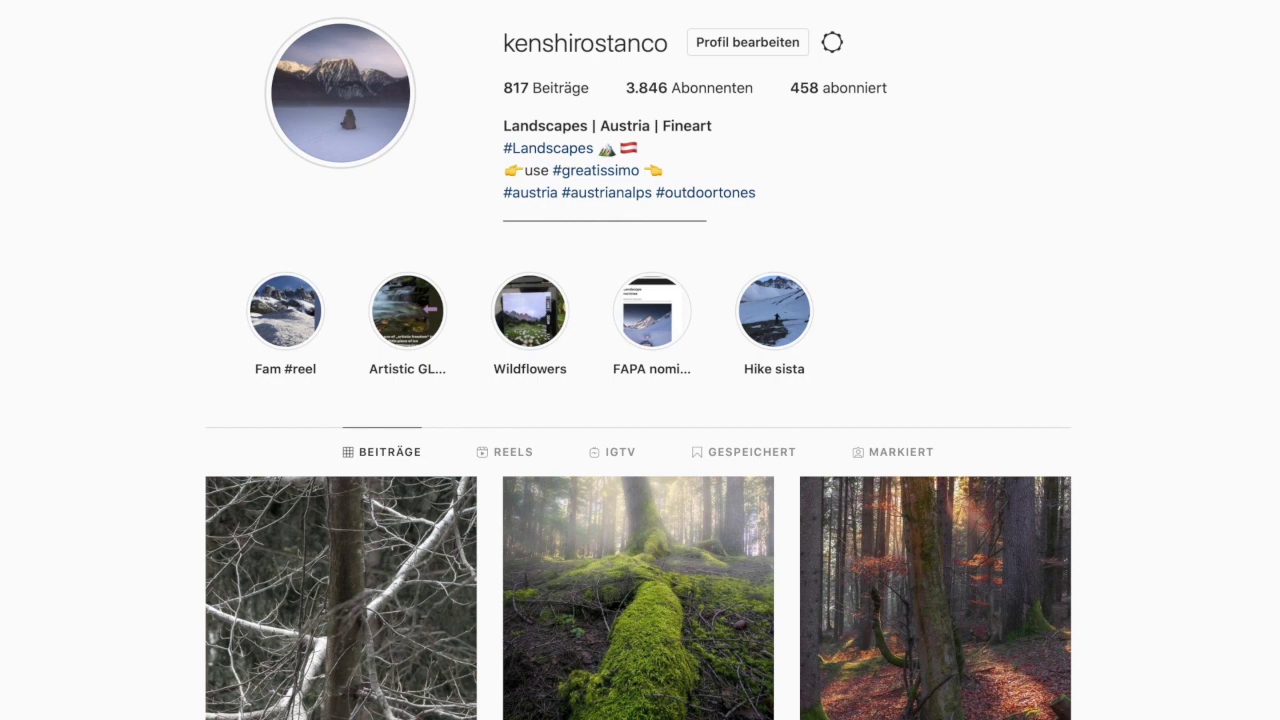
# Browse the posted nature and landscape photos on the photographer's Instagram profile.
pyautogui.scroll(-5, 640, 400)
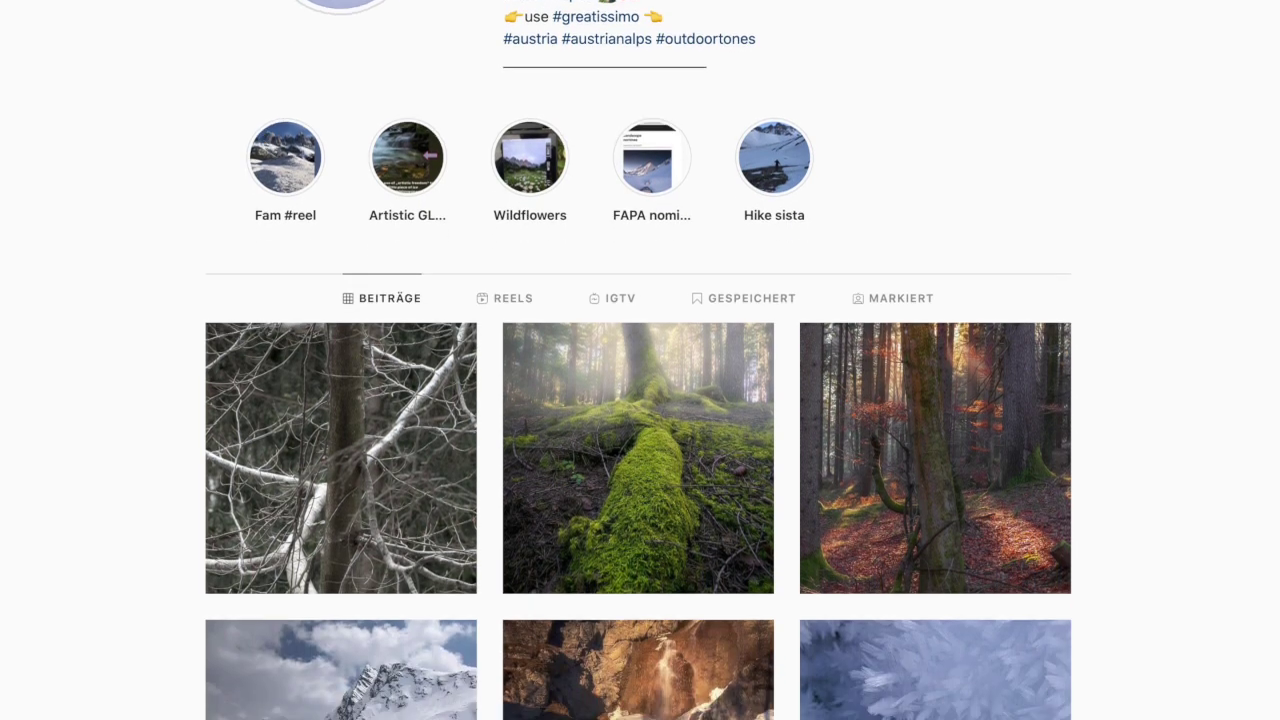
pyautogui.scroll(-3, 640, 400)
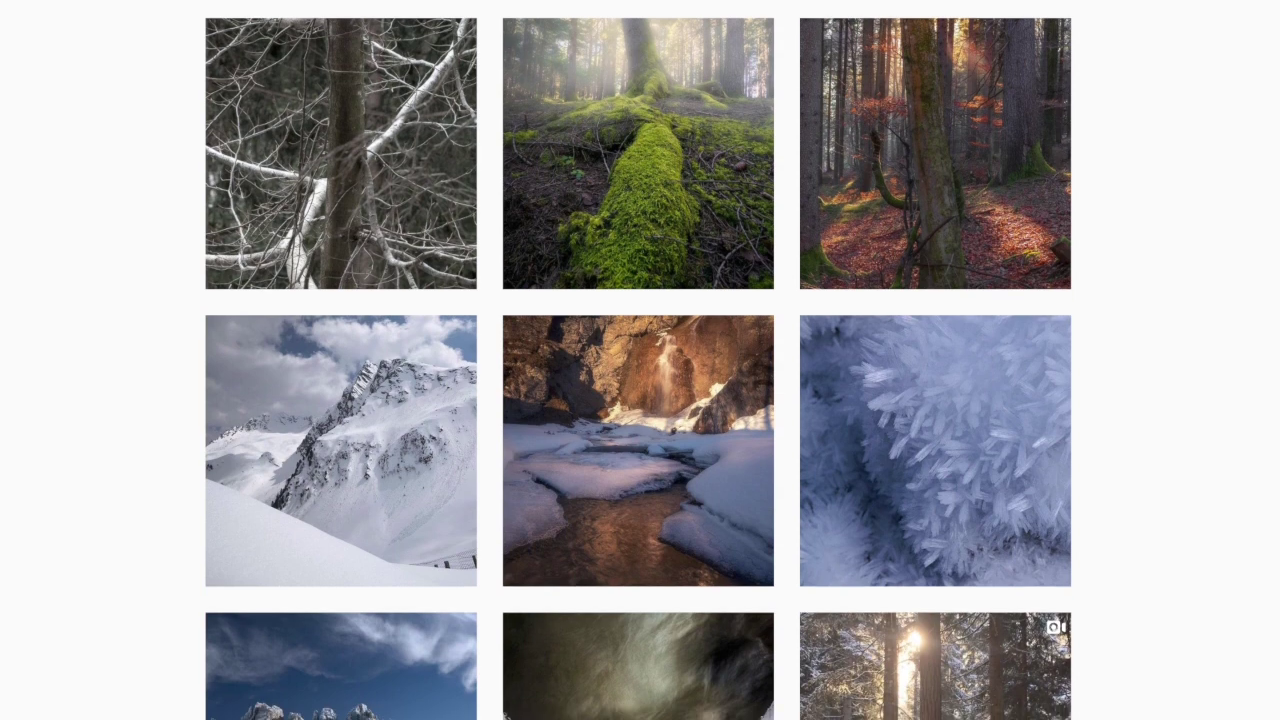
pyautogui.scroll(-8, 640, 360)
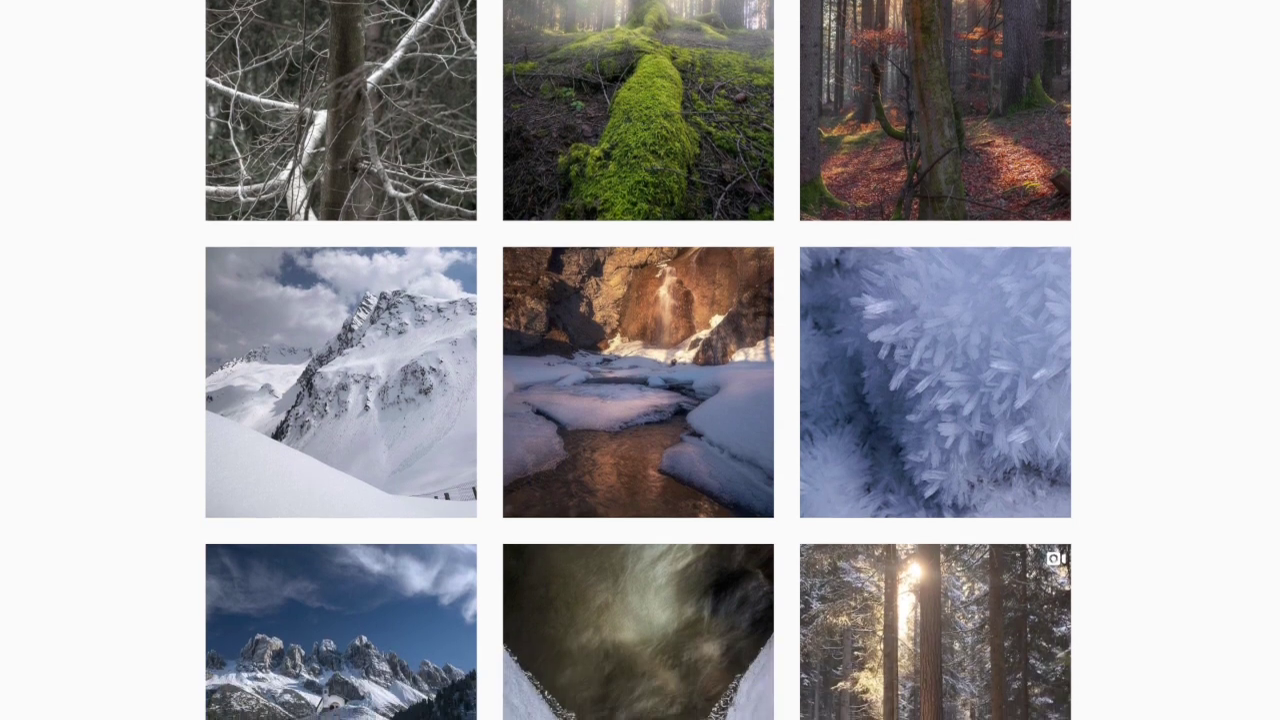
pyautogui.scroll(-4, 640, 360)
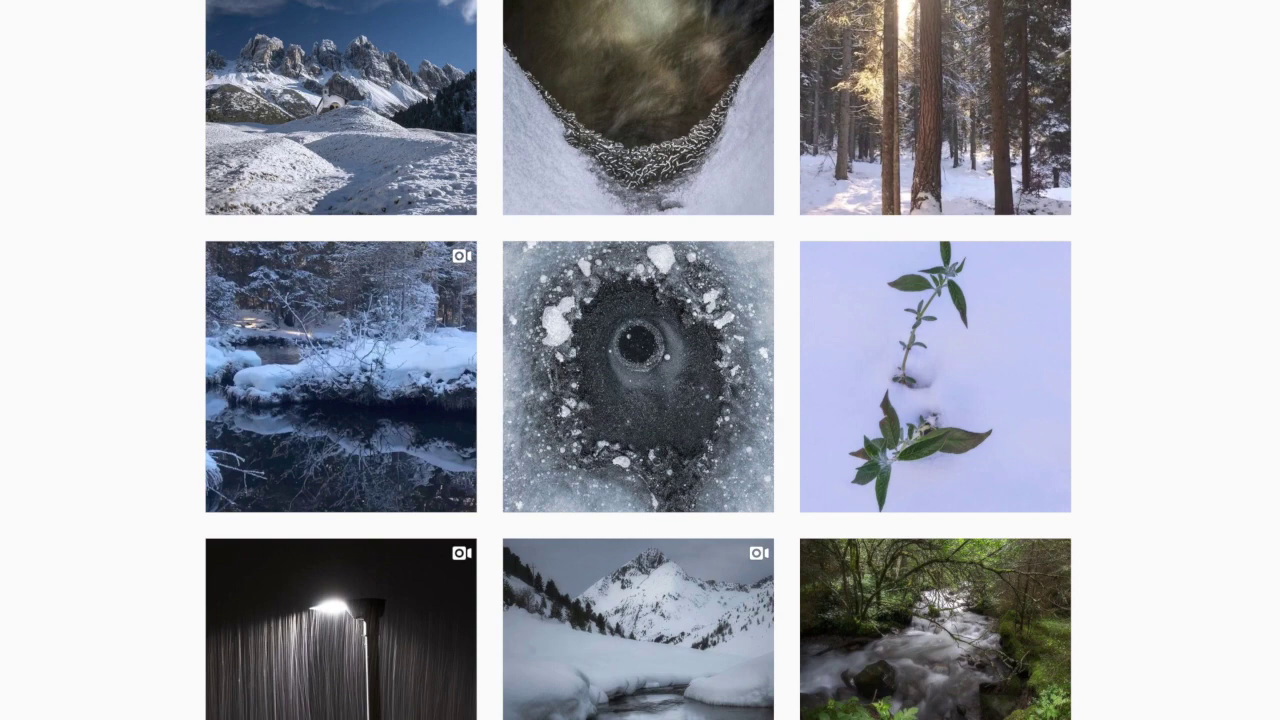
pyautogui.scroll(-15, 640, 360)
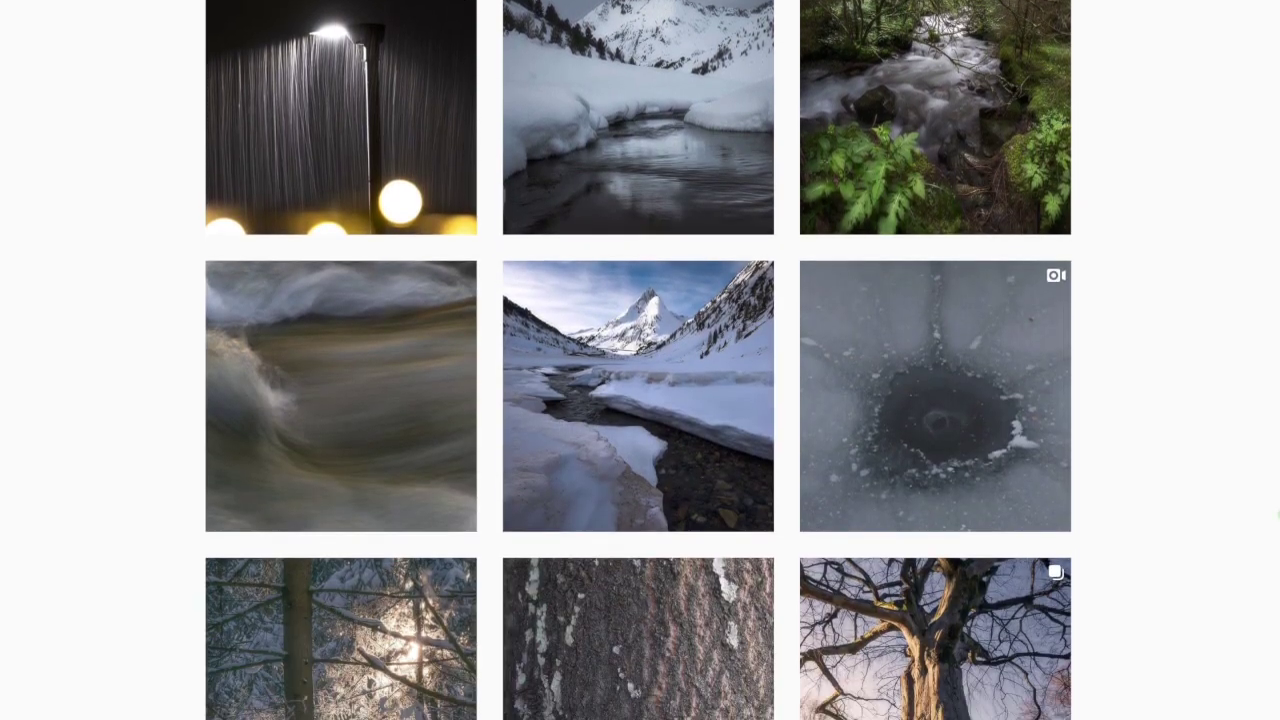
pyautogui.scroll(-2, 638, 360)
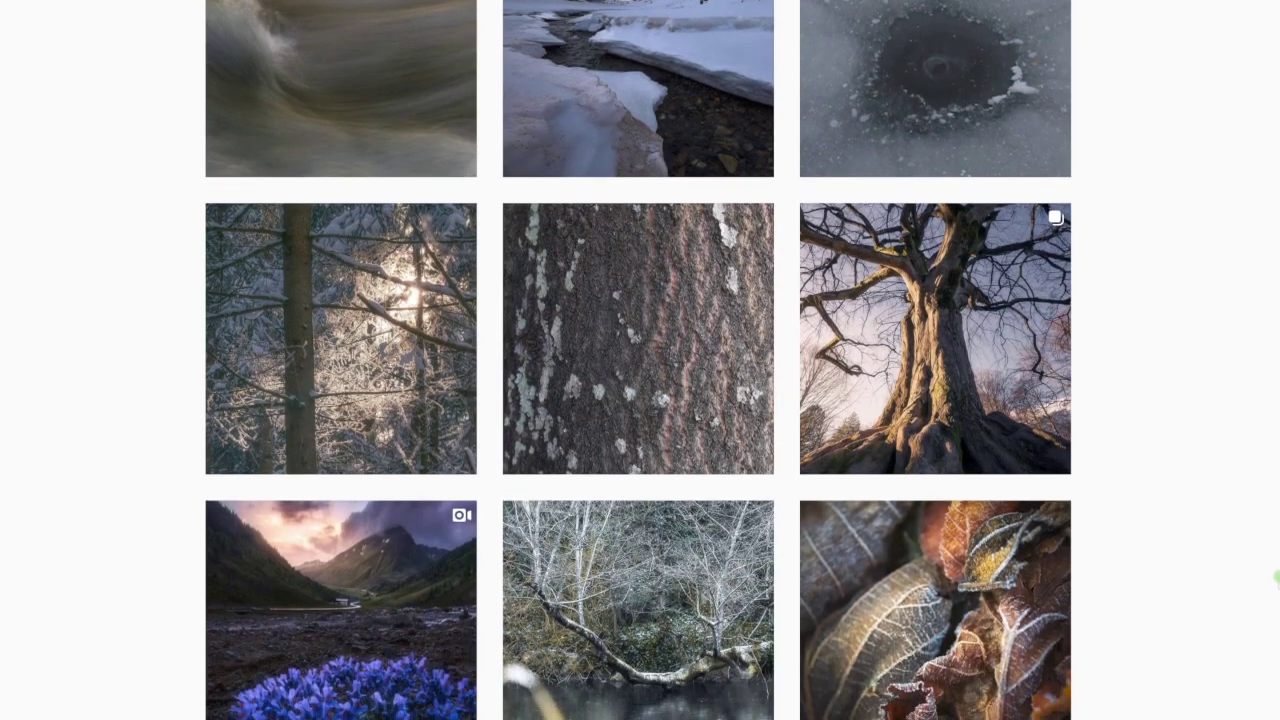